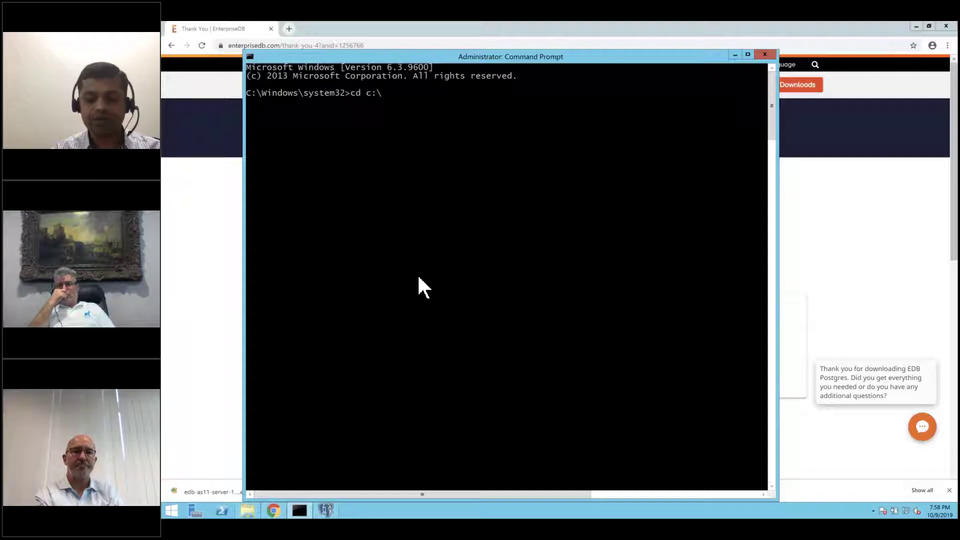
- Change to the Users\sandeep\downloads folder and list its files with dir
type("\\sa")
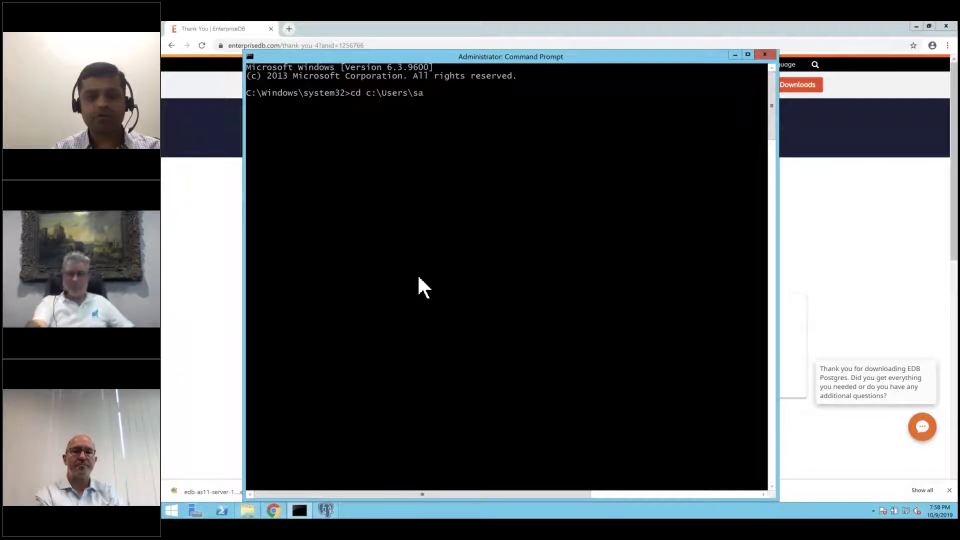
type("ndeep\\downloads")
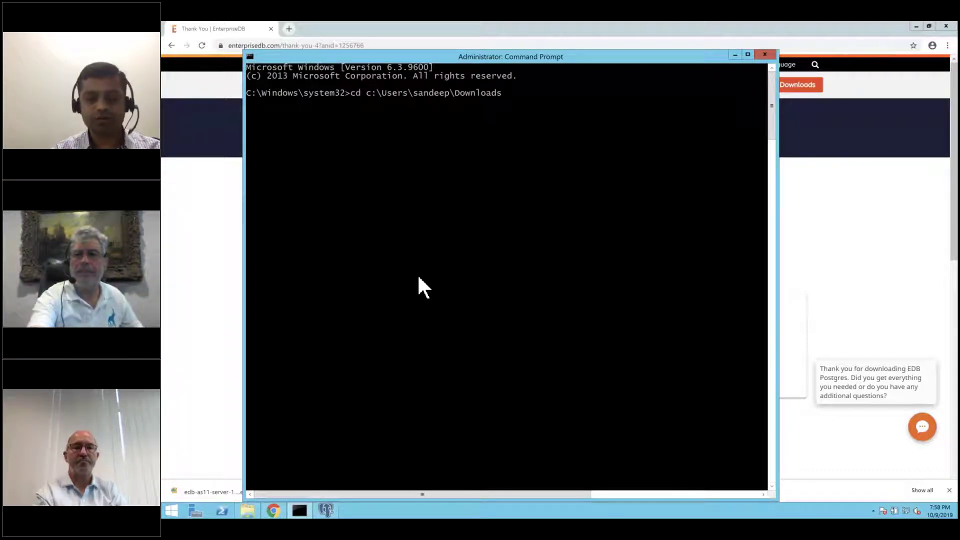
key("Return")
type("dir")
key("Return")
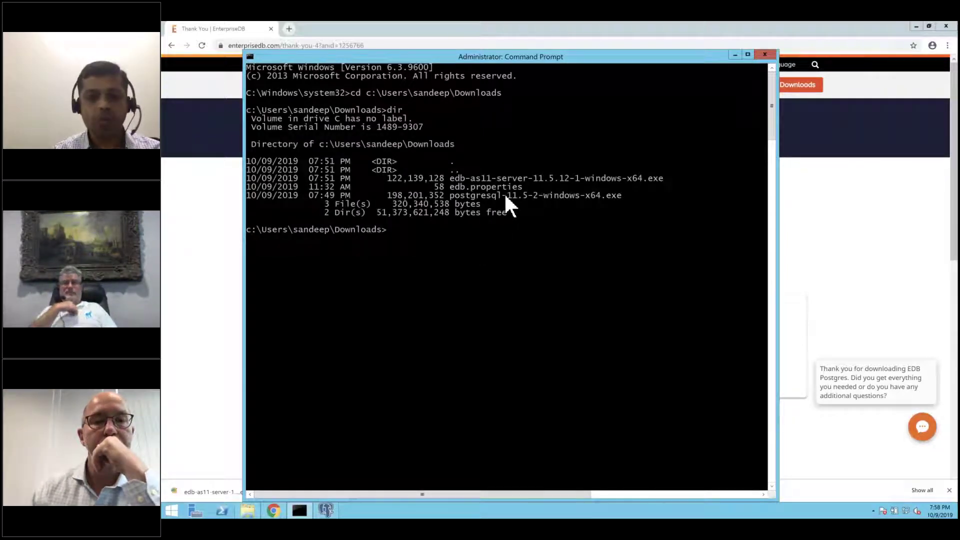
- Run edb-as11-server-11.5.12-1-windows-x64.exe with --help to show the installer options
type("e")
key("Tab")
key("Tab")
type("--help")
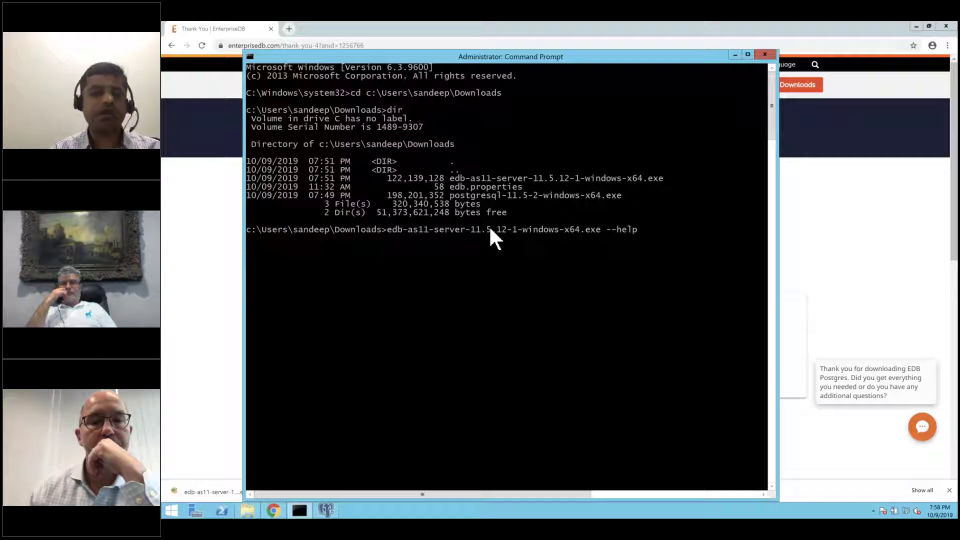
key("Return")
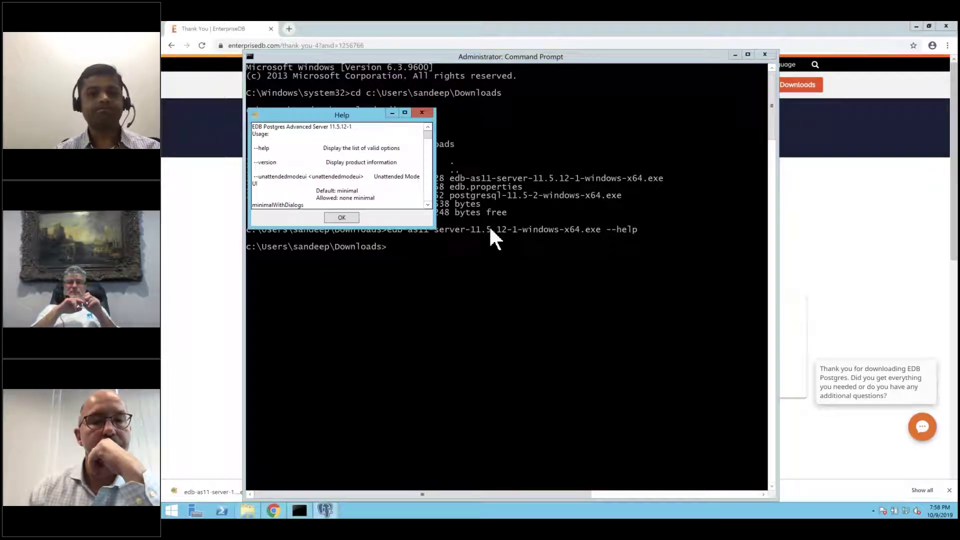
- Maximize the Help window and scroll down to highlight the --superaccount option
left_click(405, 112)
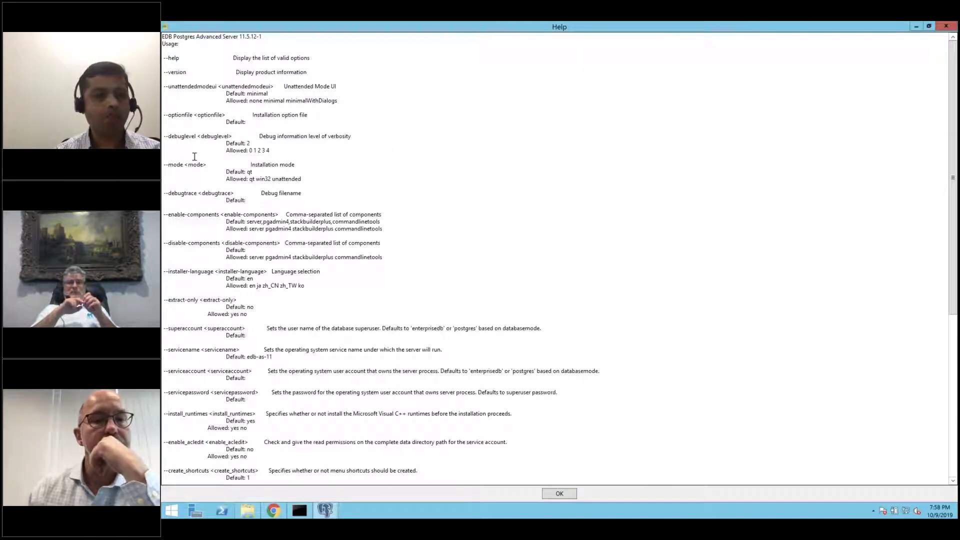
scroll(194, 156, "down", 1)
scroll(195, 156, "down", 5)
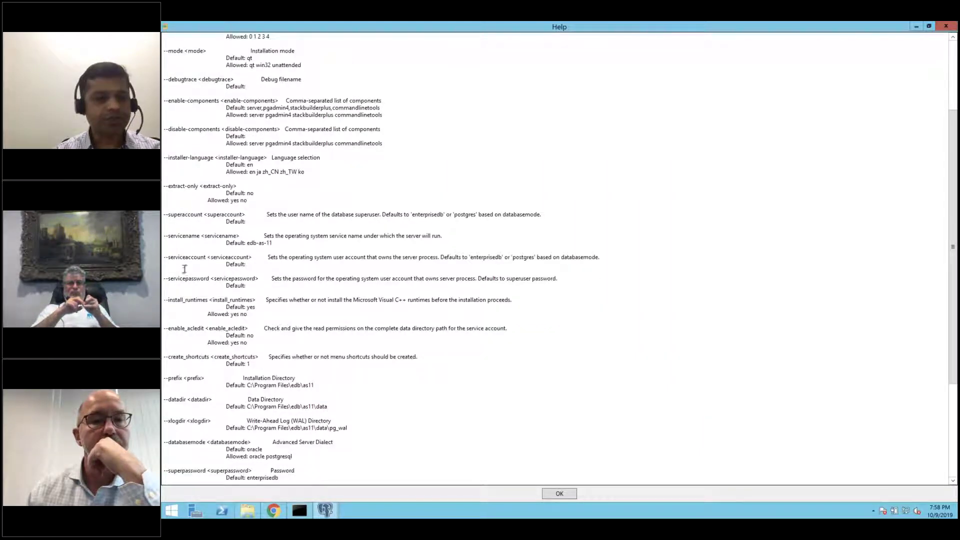
double_click(182, 214)
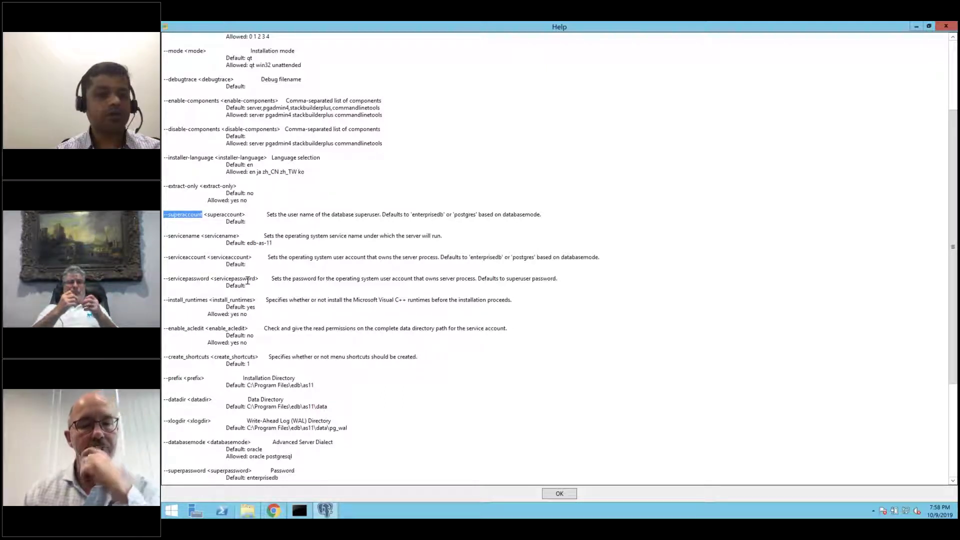
- Highlight the --datadir, --xlogdir and --prefix options, then close the Help window
scroll(248, 282, "down", 3)
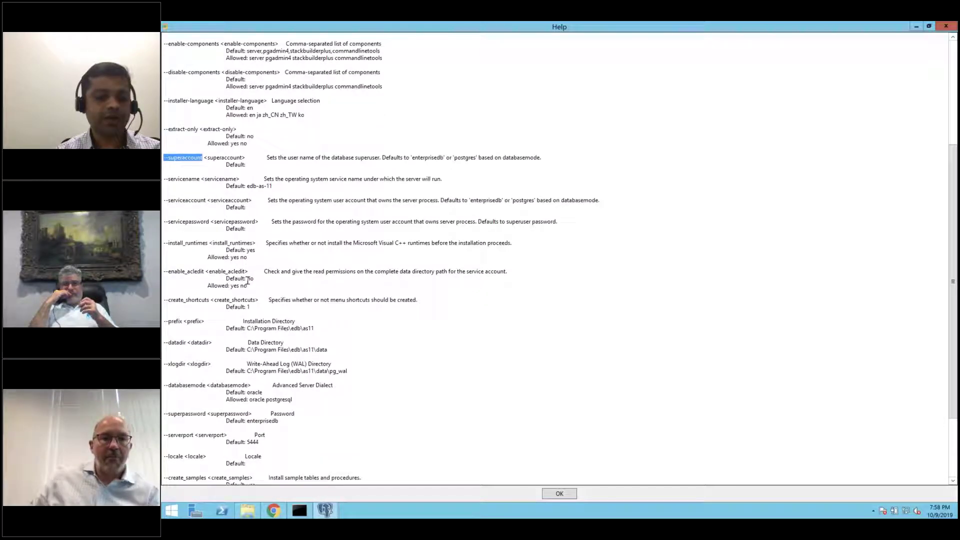
double_click(176, 342)
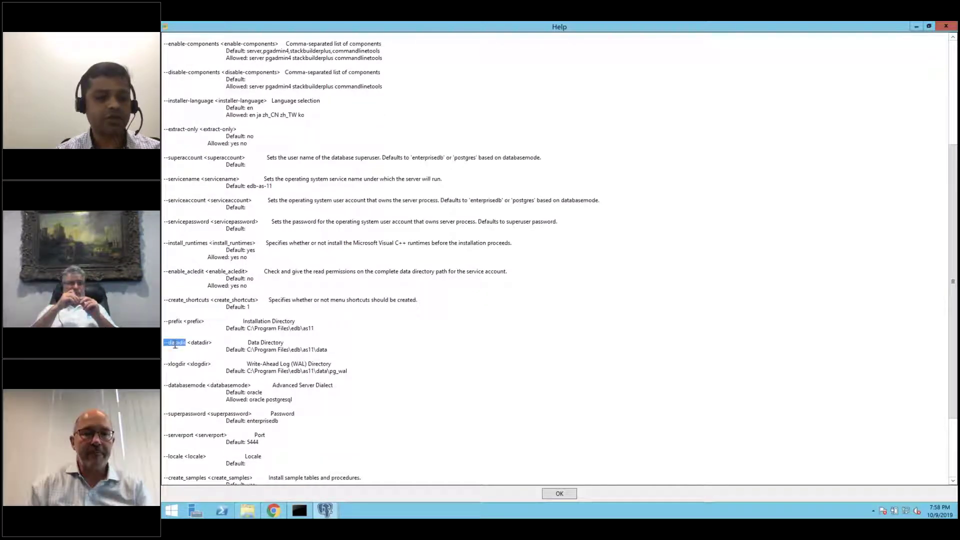
double_click(175, 364)
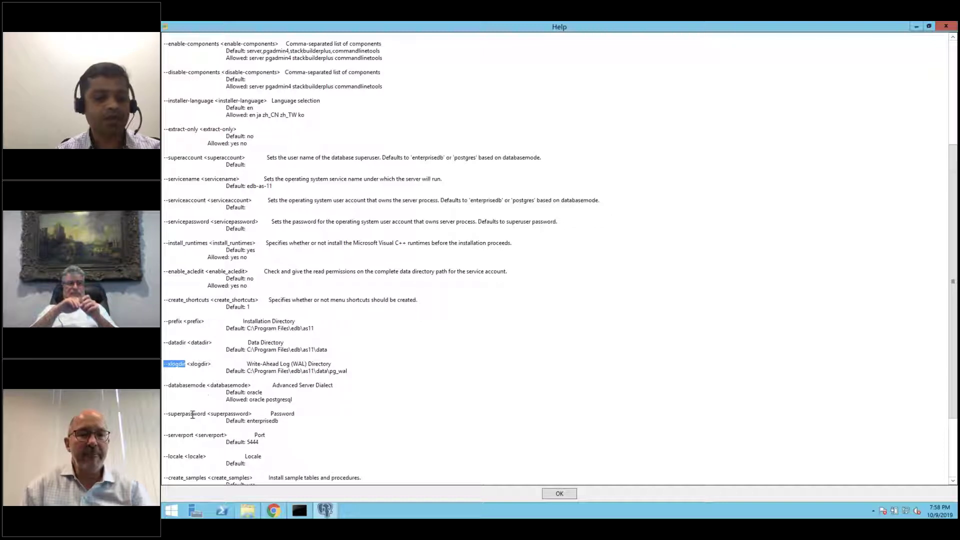
left_click(209, 364)
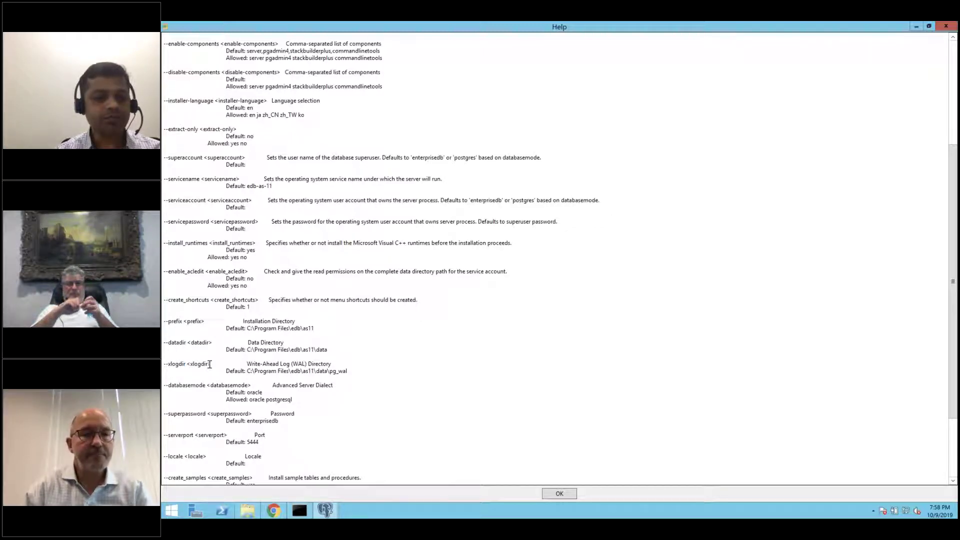
double_click(171, 325)
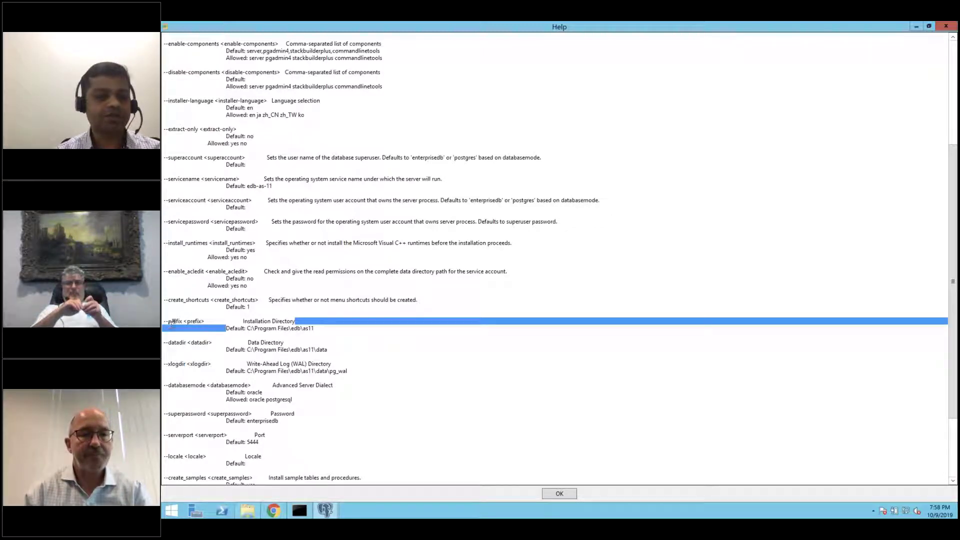
left_click(171, 324)
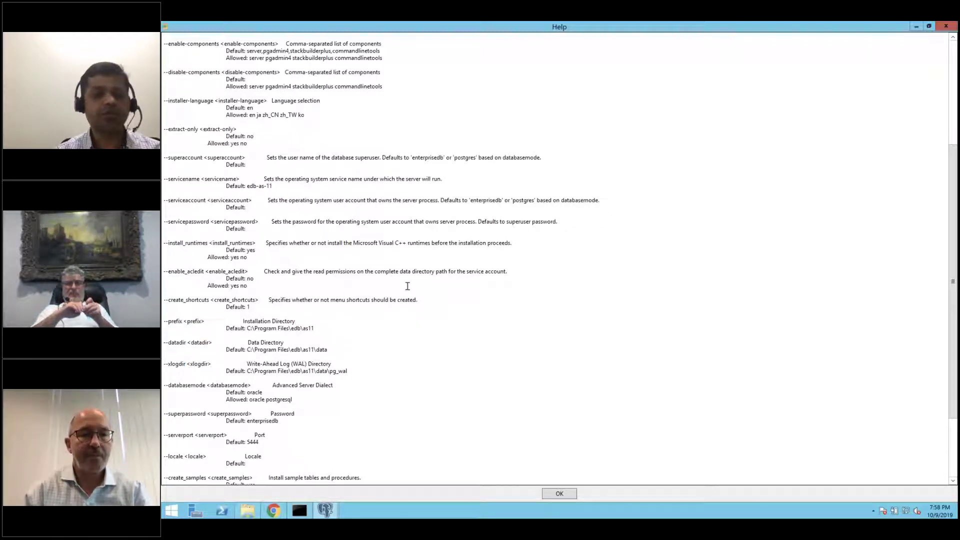
left_click(946, 26)
- Recall the installer command, draft --datadir c:\pgdata --prefix c:, then erase those options and submit
left_click(546, 298)
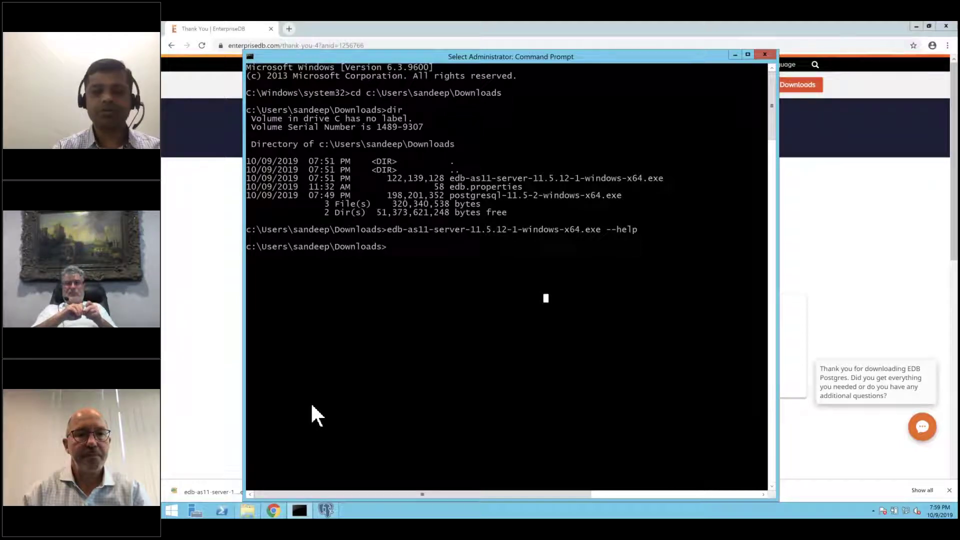
key("Escape")
key("Up")
key("BackSpace")
key("BackSpace")
key("BackSpace")
key("BackSpace")
type("dataddir")
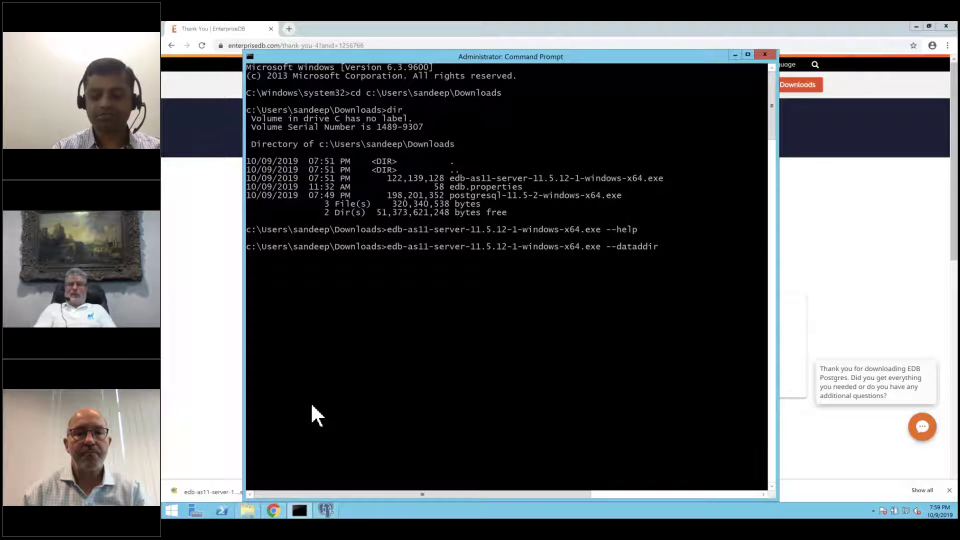
type(" c:\\")
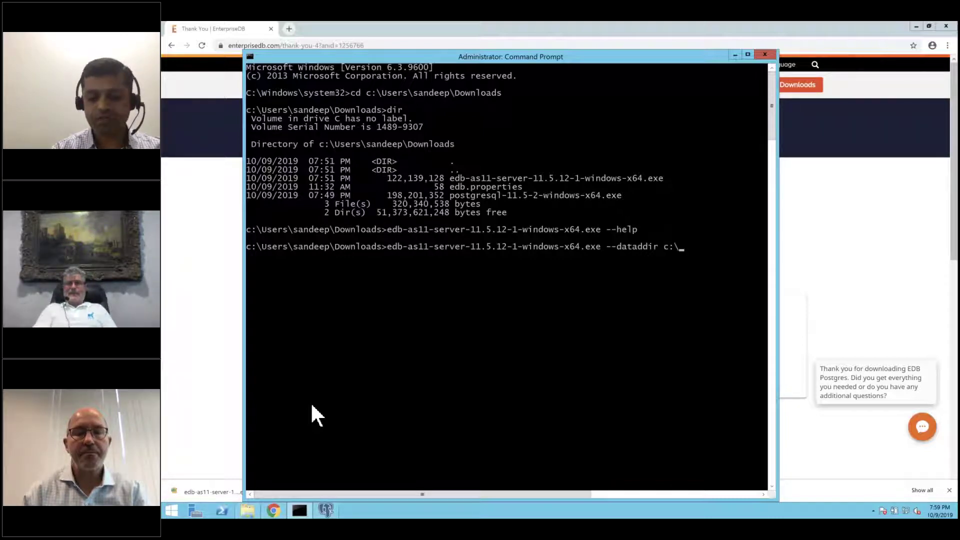
type("pgdd")
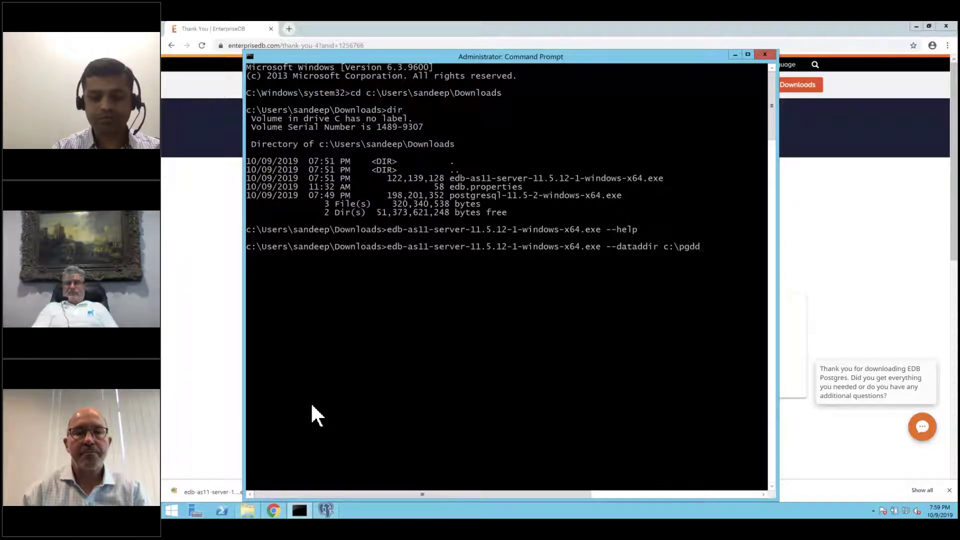
key("BackSpace")
type("ata")
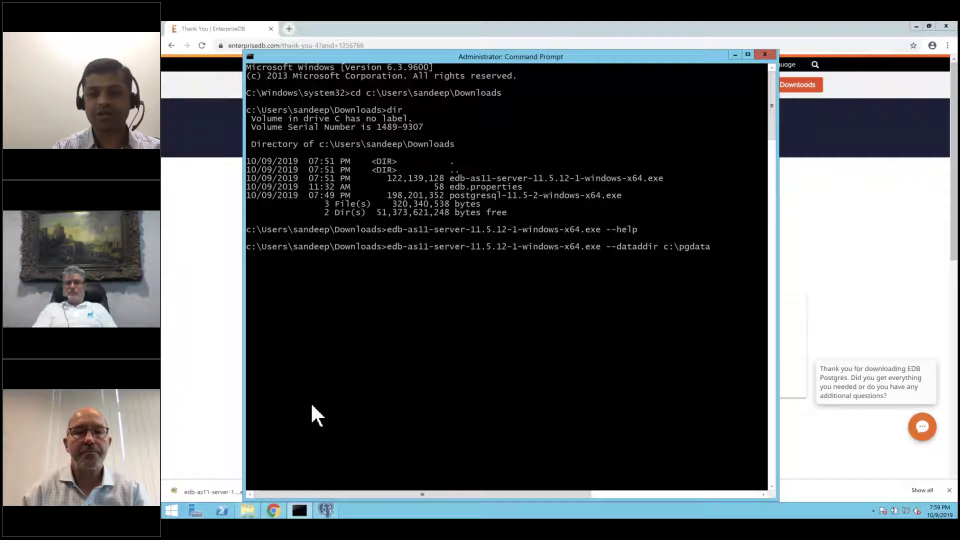
type(" --pre")
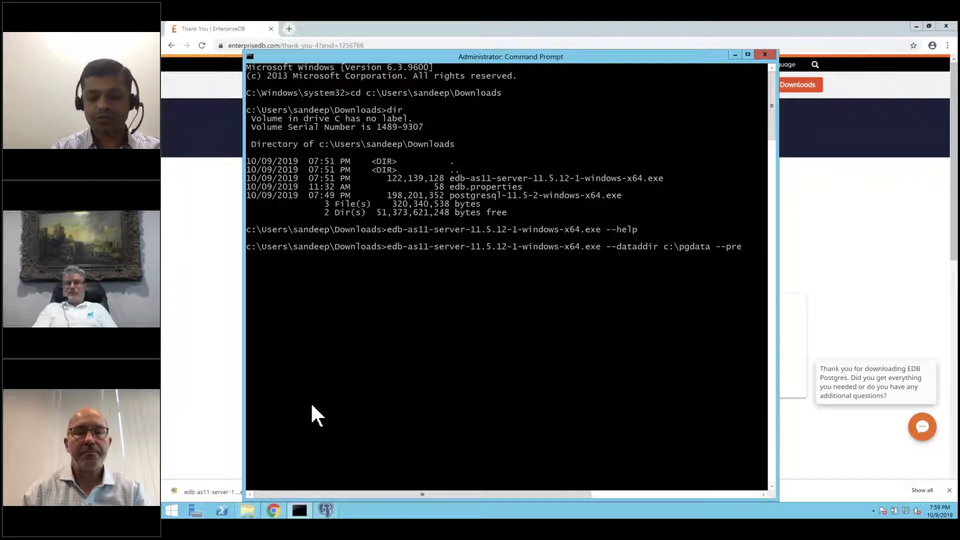
type("fix c:")
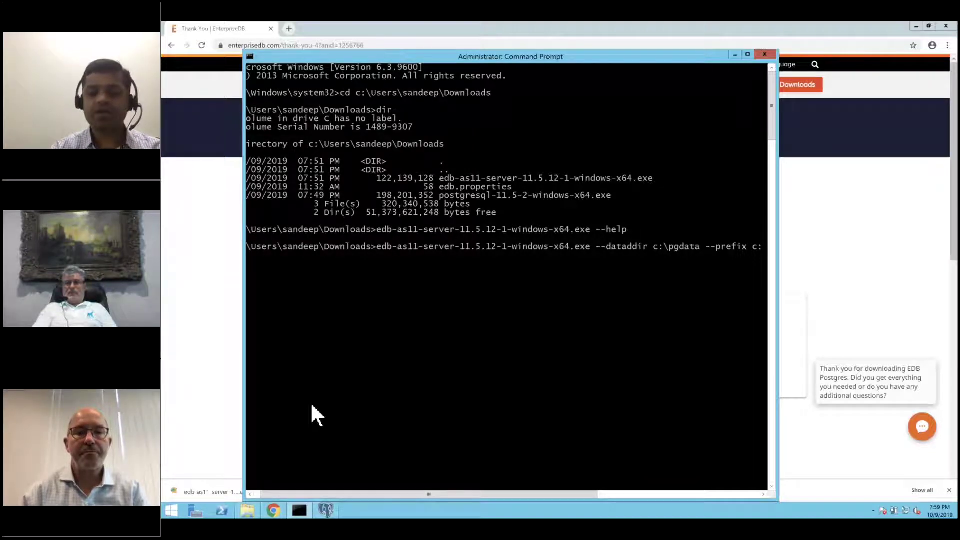
key("BackSpace")
key("BackSpace")
key("BackSpace")
key("BackSpace")
key("BackSpace")
key("BackSpace")
key("BackSpace")
key("BackSpace")
key("BackSpace")
key("BackSpace")
key("BackSpace")
key("BackSpace")
key("BackSpace")
key("BackSpace")
key("BackSpace")
key("BackSpace")
key("BackSpace")
key("BackSpace")
key("BackSpace")
key("BackSpace")
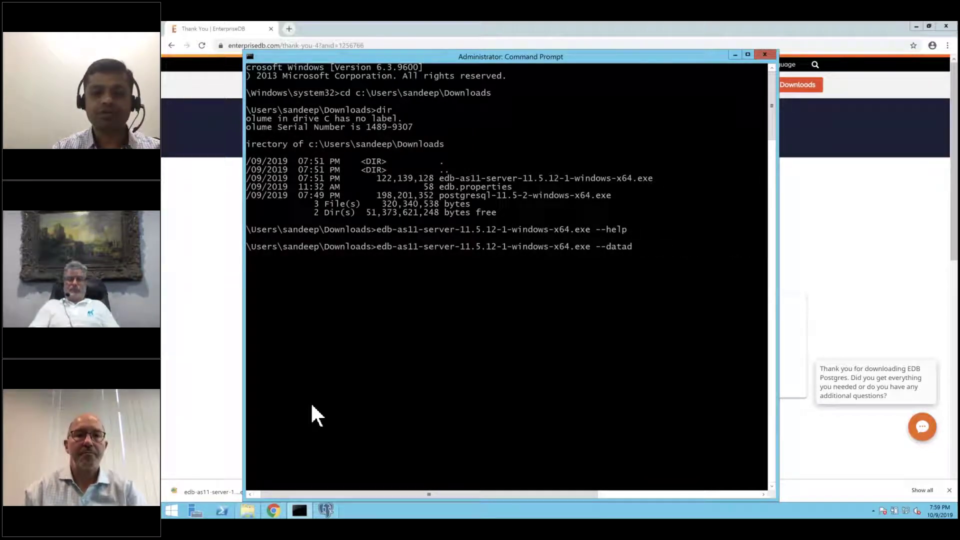
key("Return")
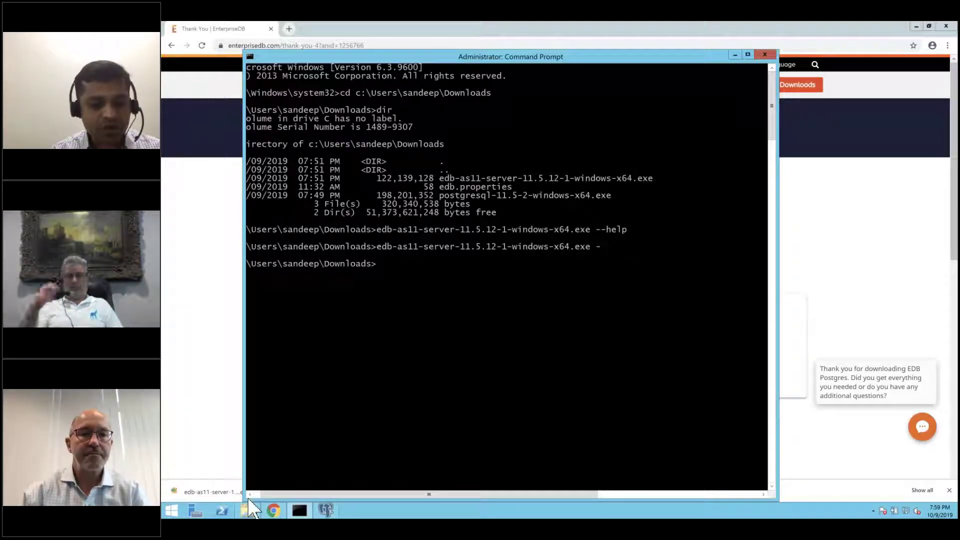
- Open edb.properties from the Downloads folder in Notepad
left_click(248, 510)
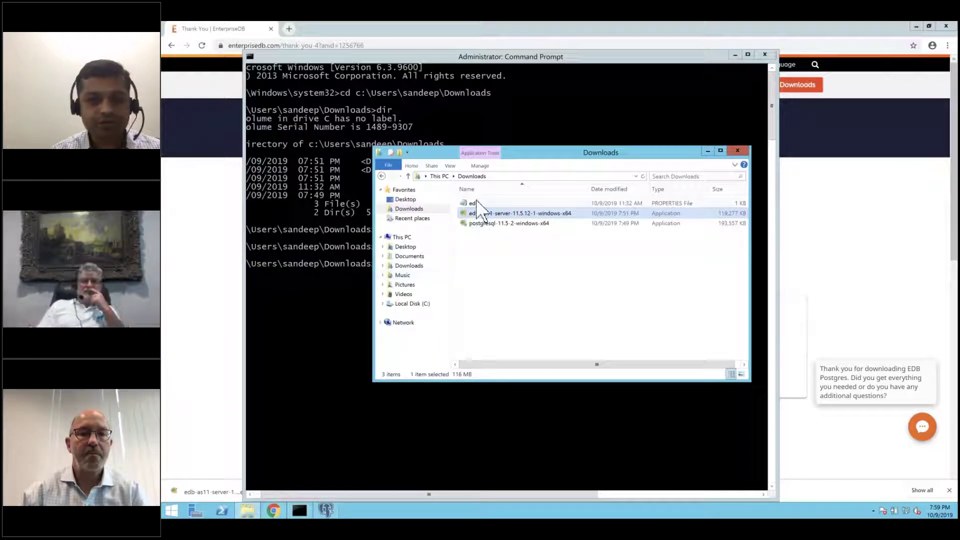
left_click(476, 203)
double_click(474, 203)
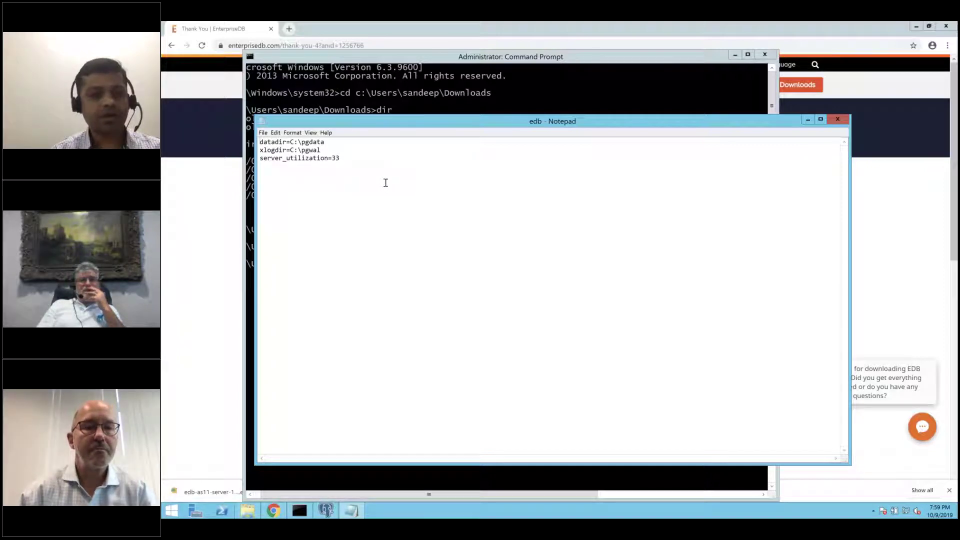
- Review the datadir=C:\pgdata, xlogdir=C:\pgwal and server_utilization=33 lines, then close Notepad
left_click(334, 141)
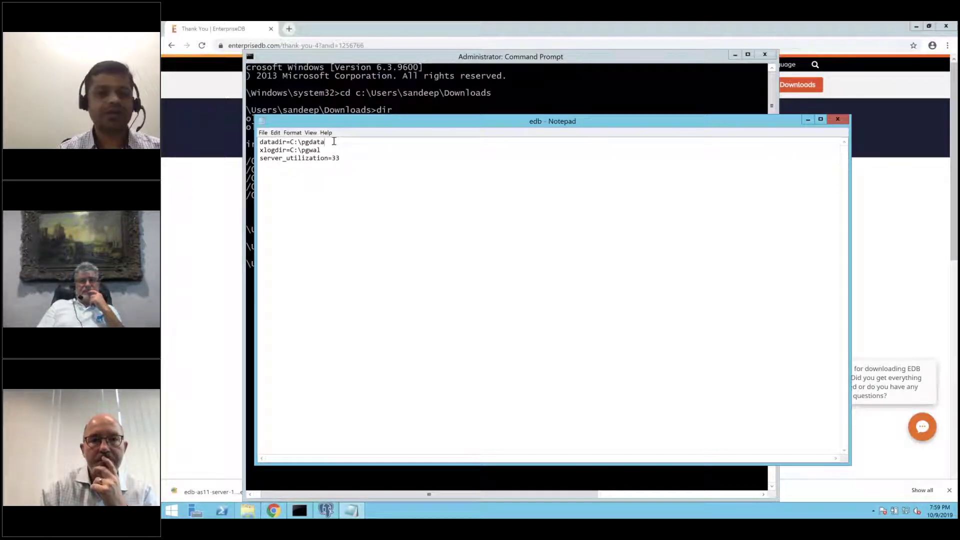
left_click(333, 149)
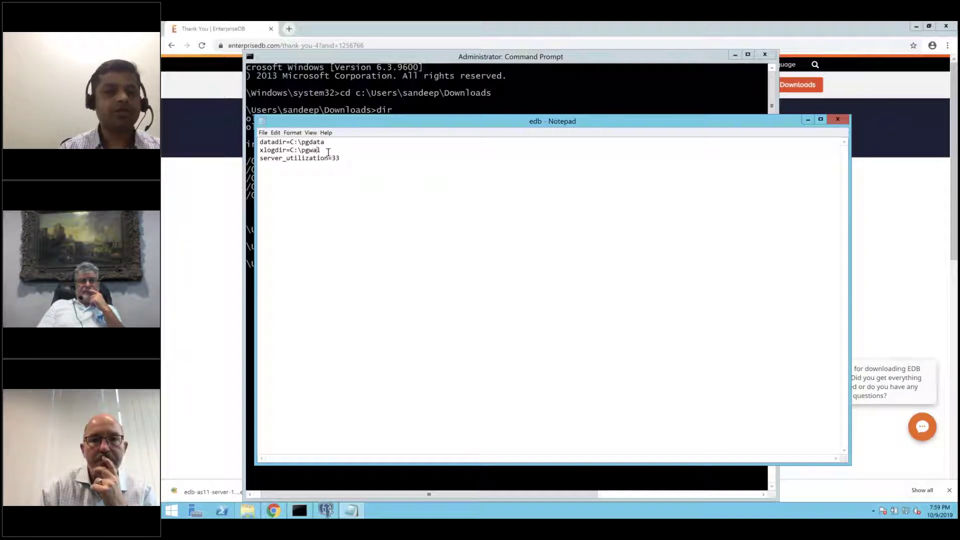
left_click(352, 157)
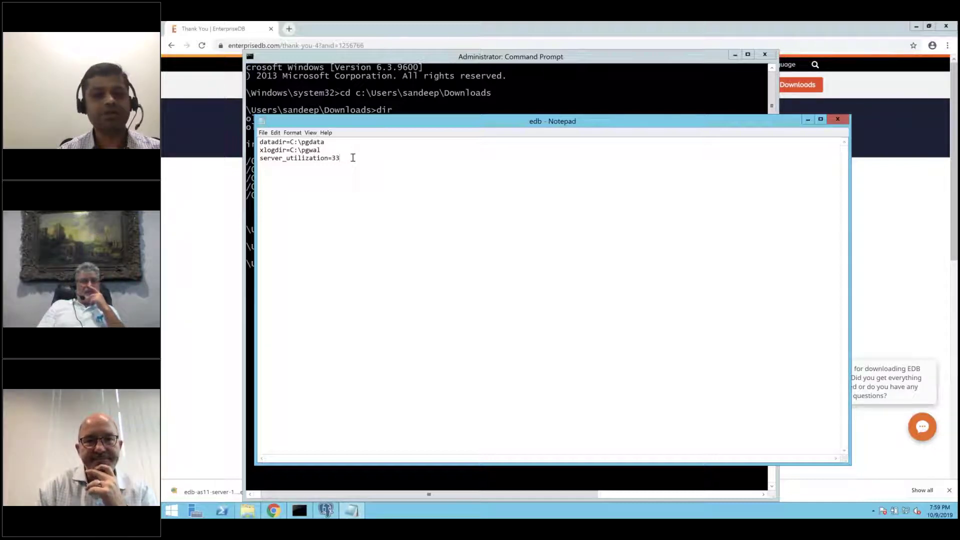
left_click(837, 119)
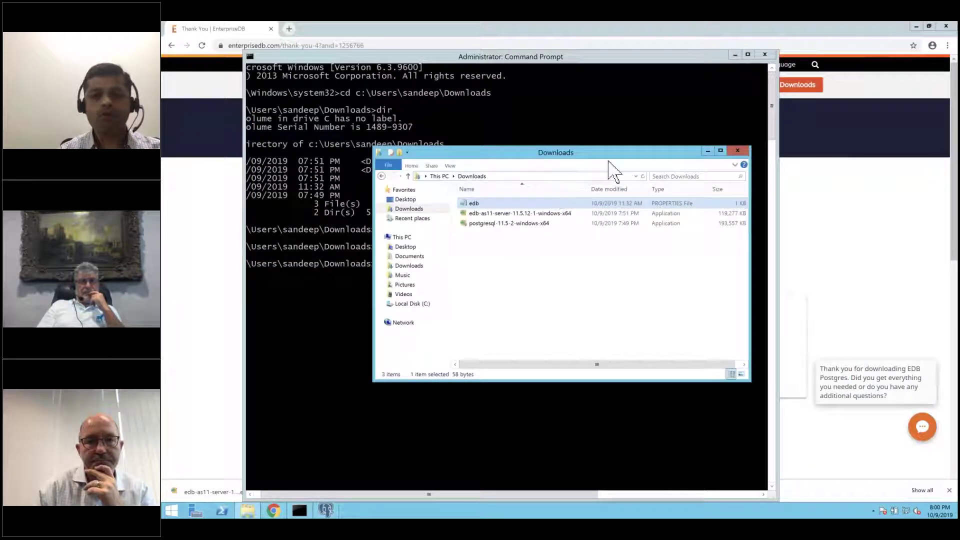
left_click(602, 125)
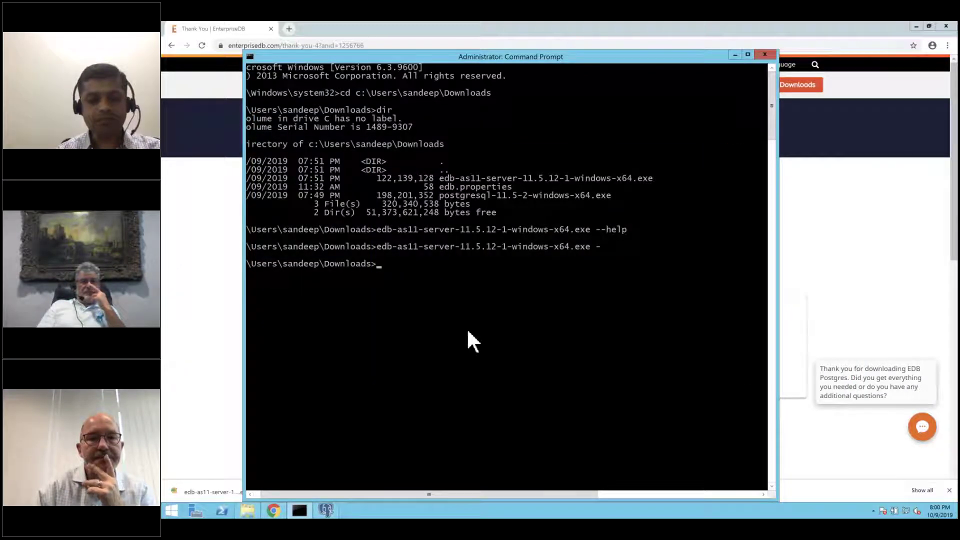
- Minimize the finished Setup wizard and return to the Command Prompt
left_click(326, 510)
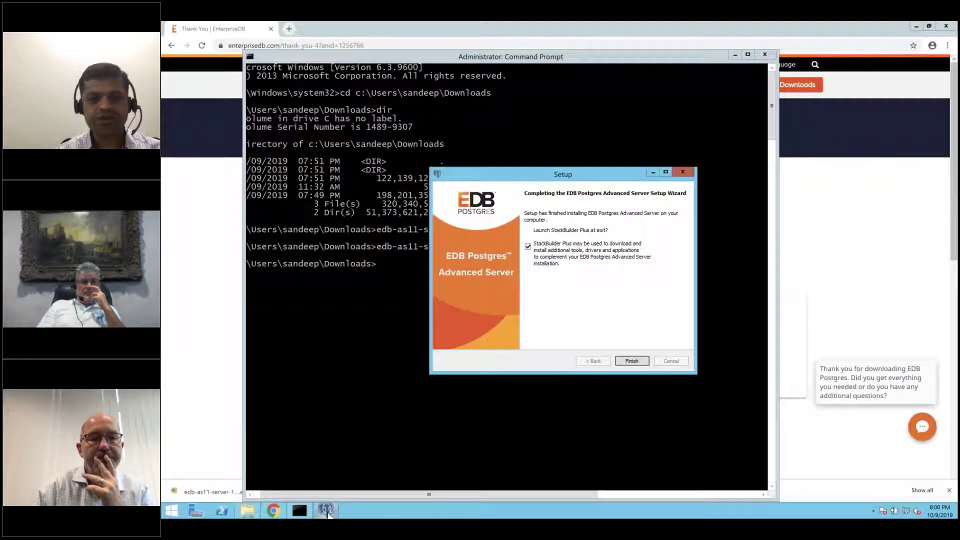
left_click(653, 172)
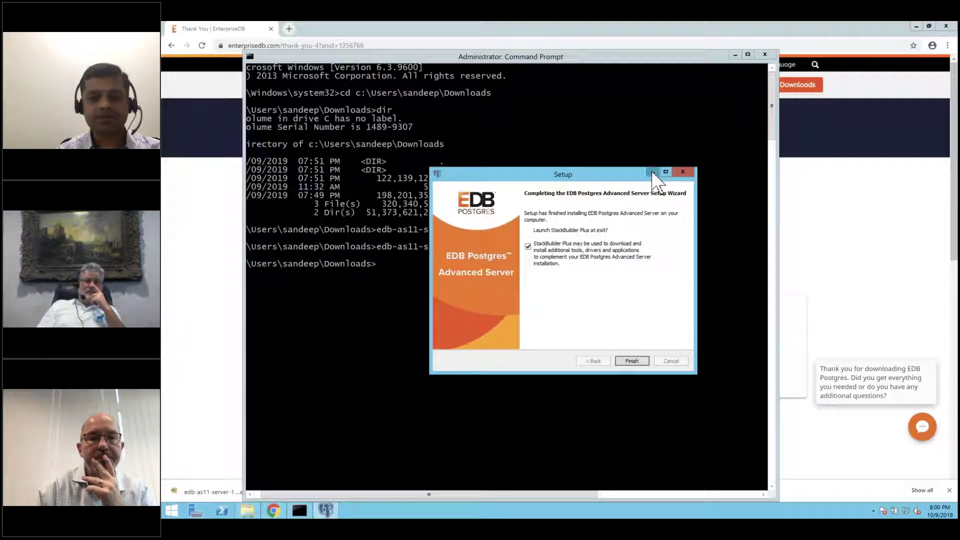
left_click(552, 264)
- Run edb-as11-server-11.5.12-1-windows-x64.exe --optionfile edb.properties
type("d")
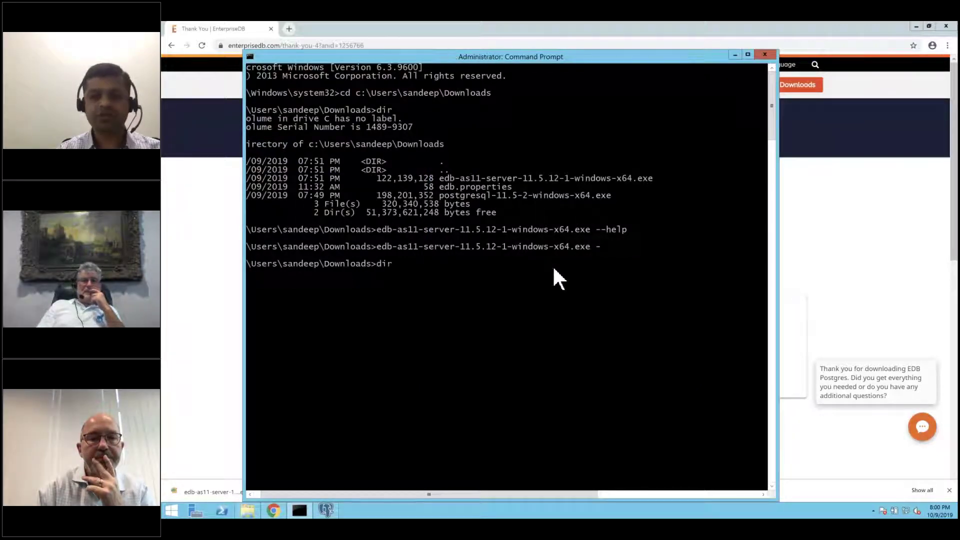
key("BackSpace")
type("eddb")
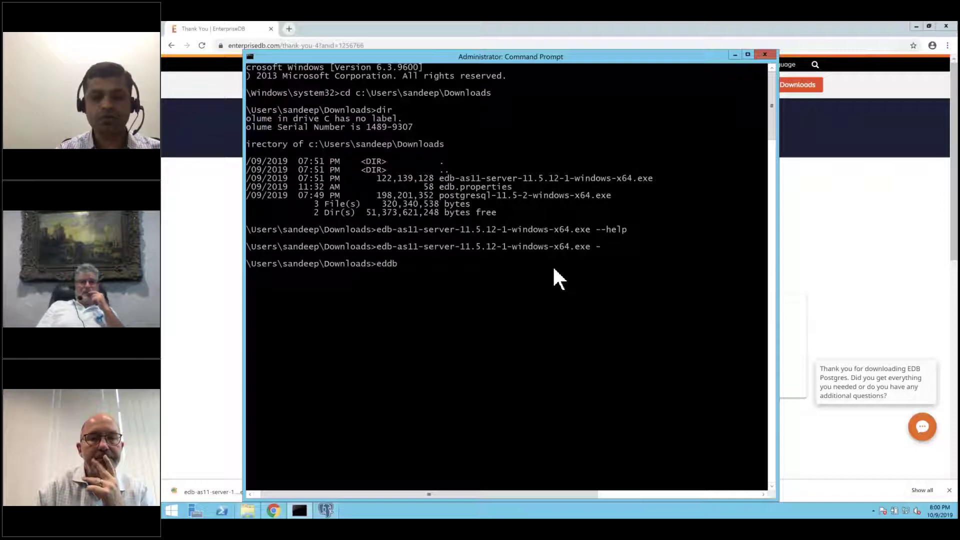
key("BackSpace")
key("BackSpace")
key("Tab")
key("Tab")
type("-")
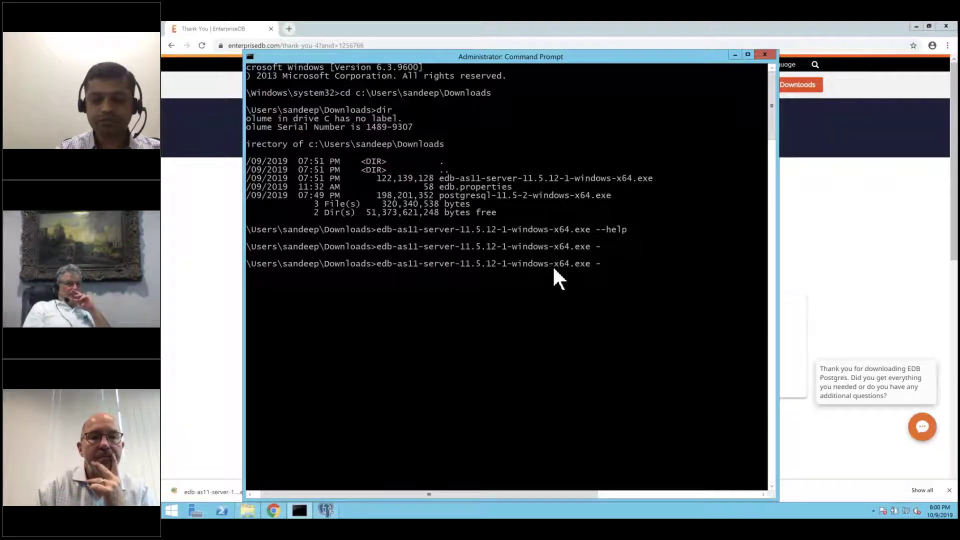
type("-o")
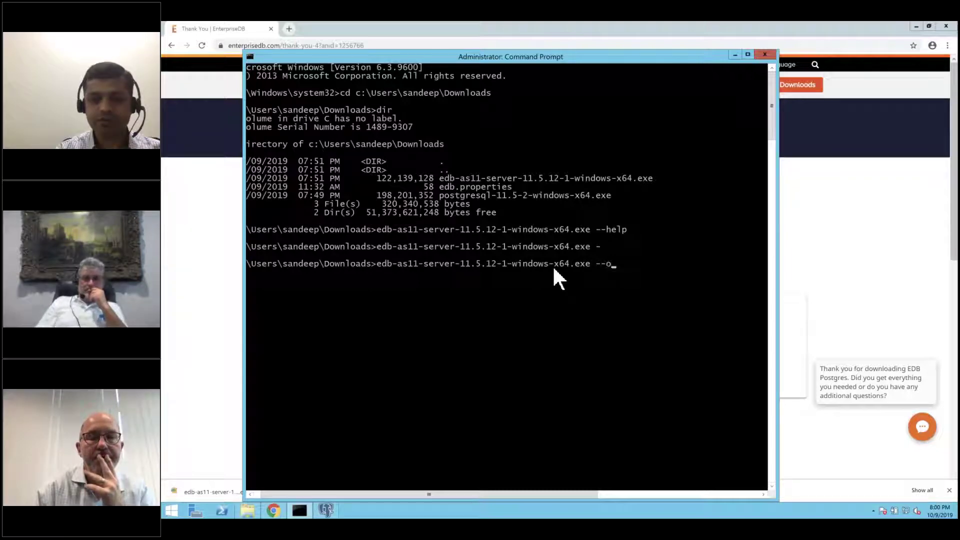
type("ptionfile")
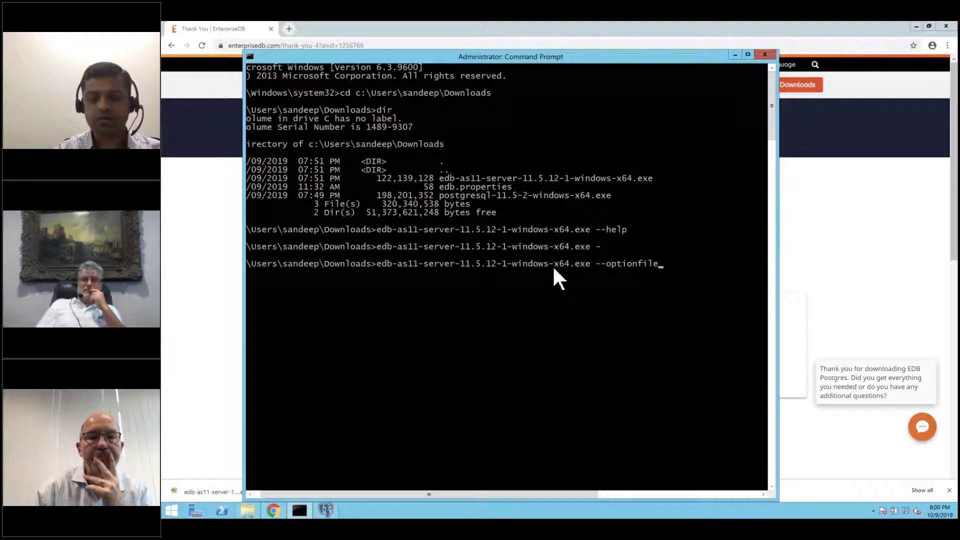
type(" edb.properties")
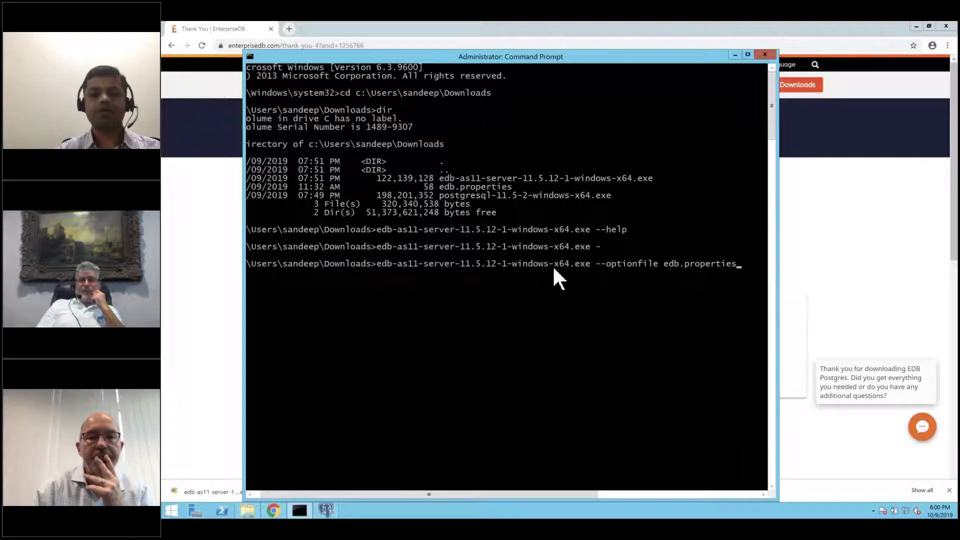
key("Return")
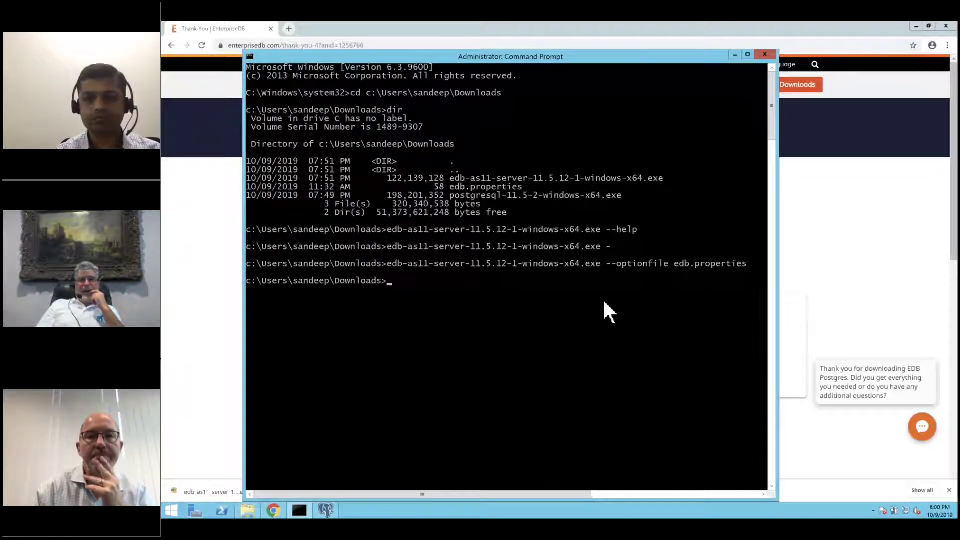
- Accept the license, step through Select Components, then cancel and confirm aborting the setup
left_click(639, 364)
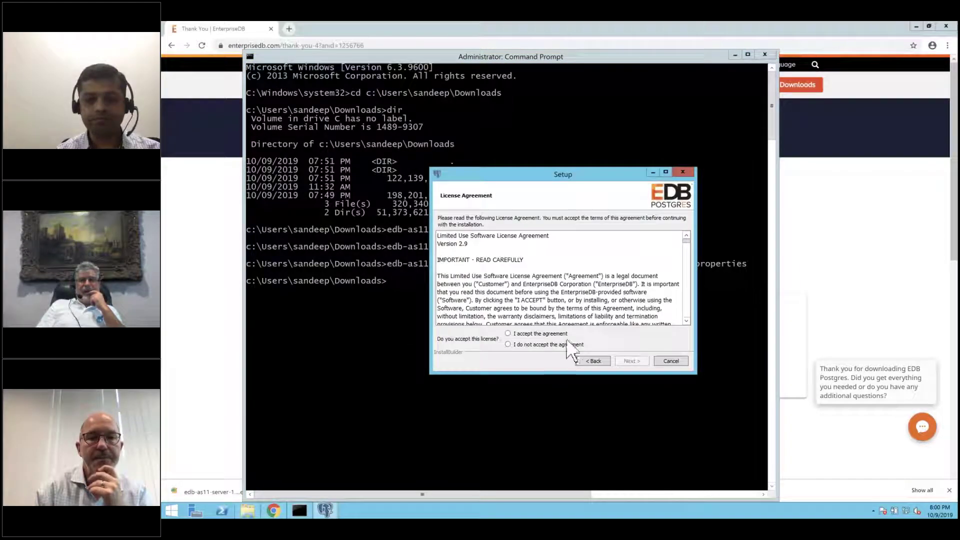
left_click(562, 334)
left_click(631, 361)
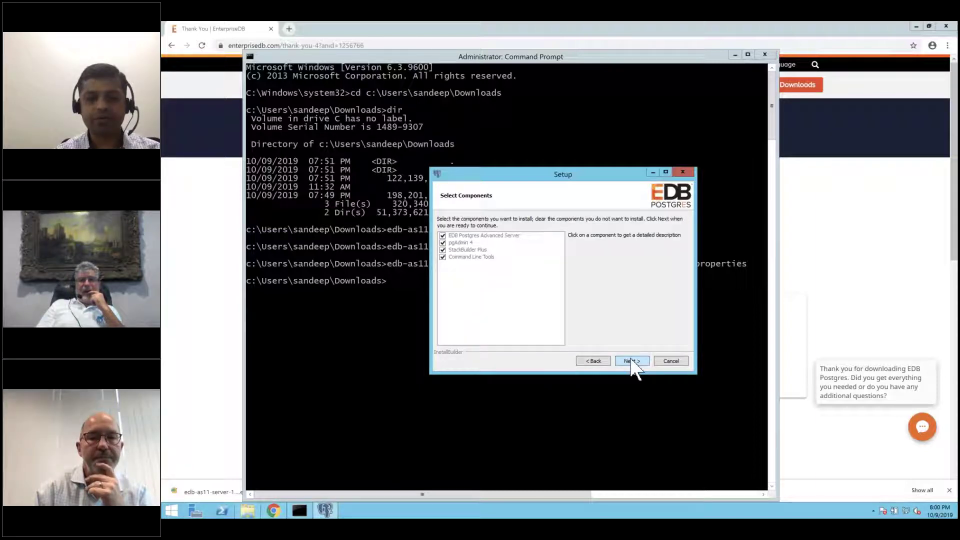
left_click(632, 361)
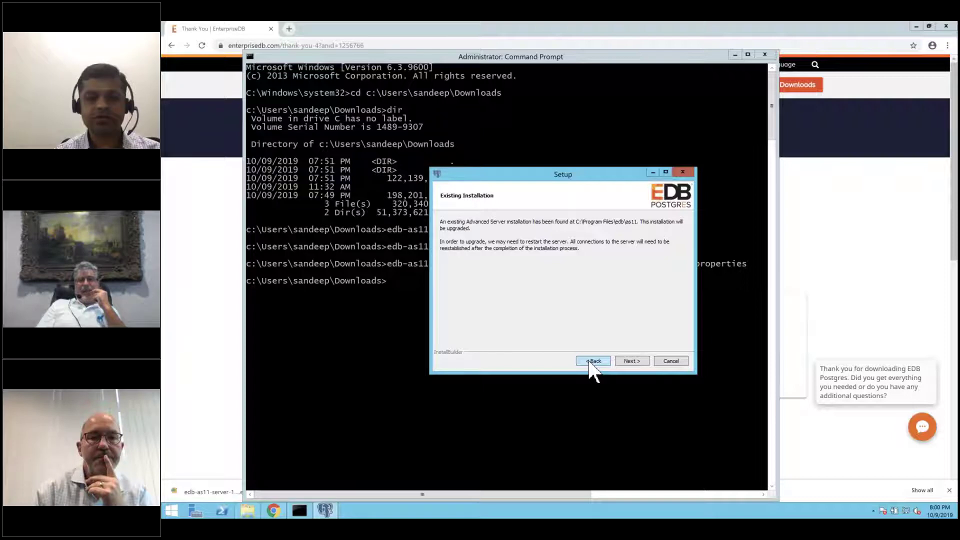
left_click(589, 362)
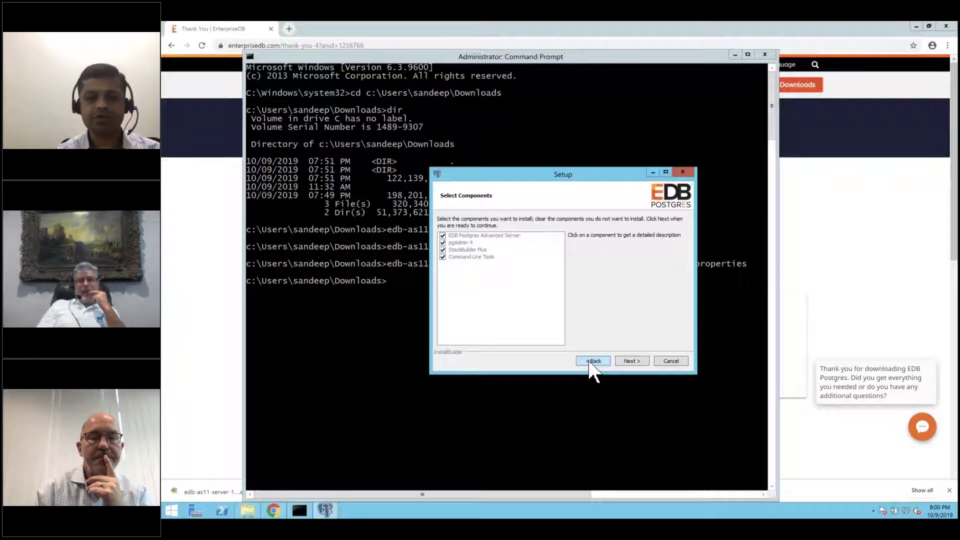
left_click(671, 361)
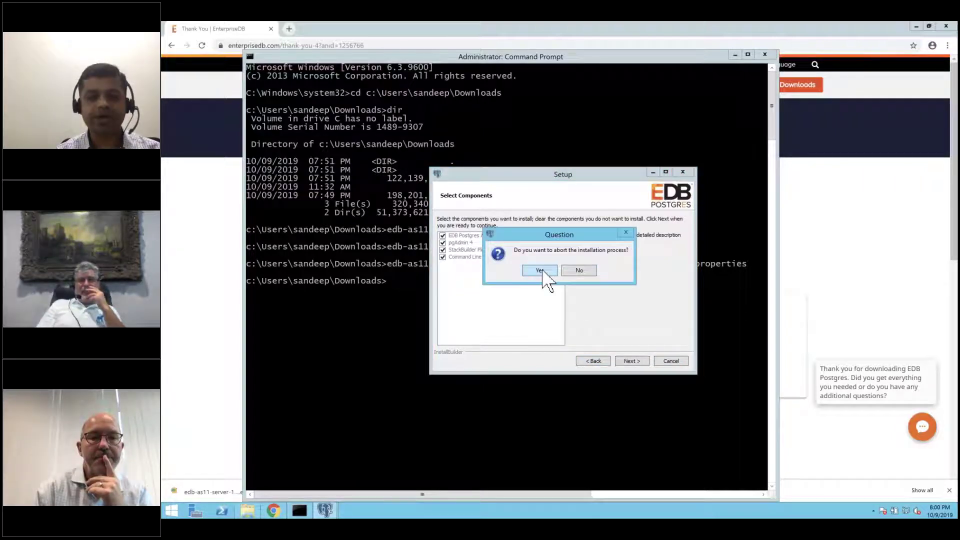
left_click(543, 272)
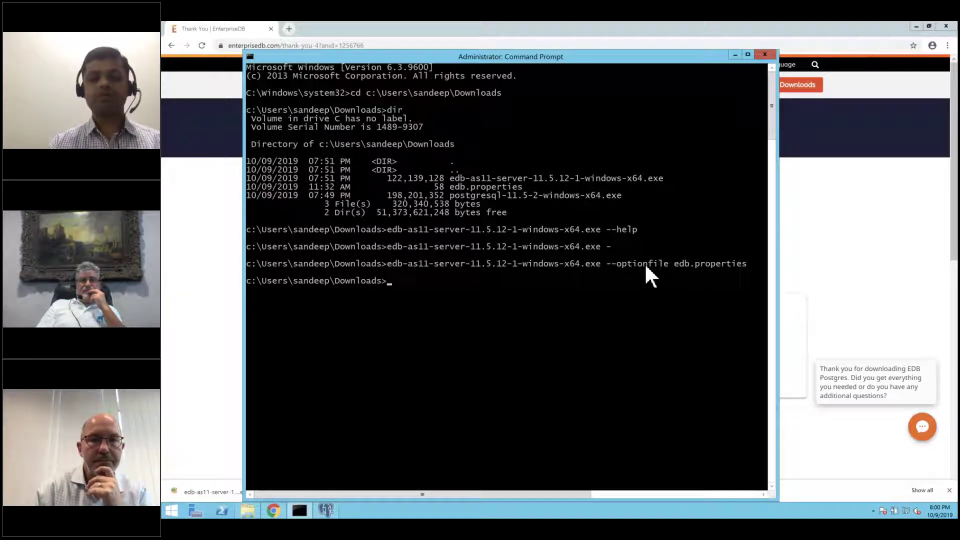
- Rerun the installer with --mode unattended in place of the option-file arguments
key("Up")
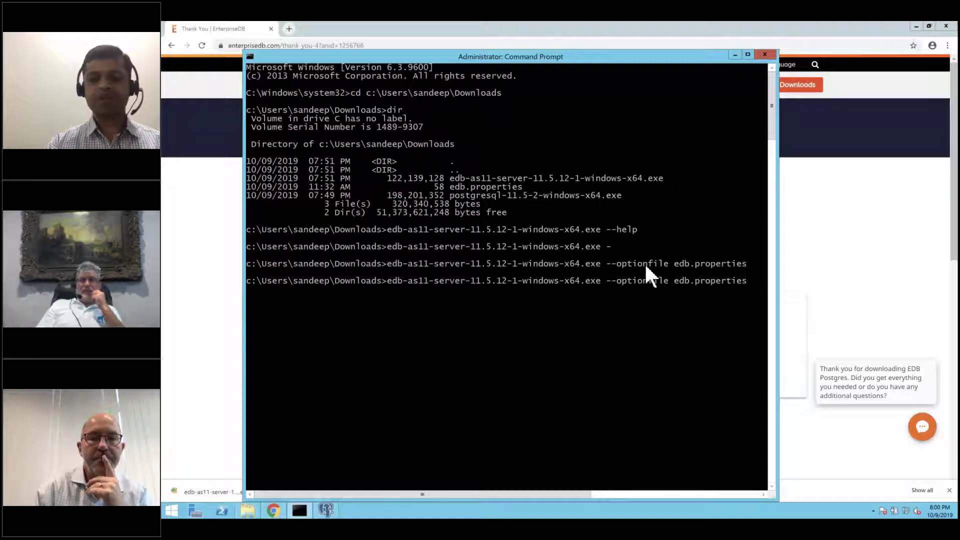
key("BackSpace")
key("BackSpace")
key("BackSpace")
key("BackSpace")
key("BackSpace")
key("BackSpace")
key("BackSpace")
key("BackSpace")
key("BackSpace")
key("BackSpace")
key("BackSpace")
key("BackSpace")
key("BackSpace")
key("BackSpace")
key("BackSpace")
key("BackSpace")
key("BackSpace")
key("BackSpace")
key("BackSpace")
key("BackSpace")
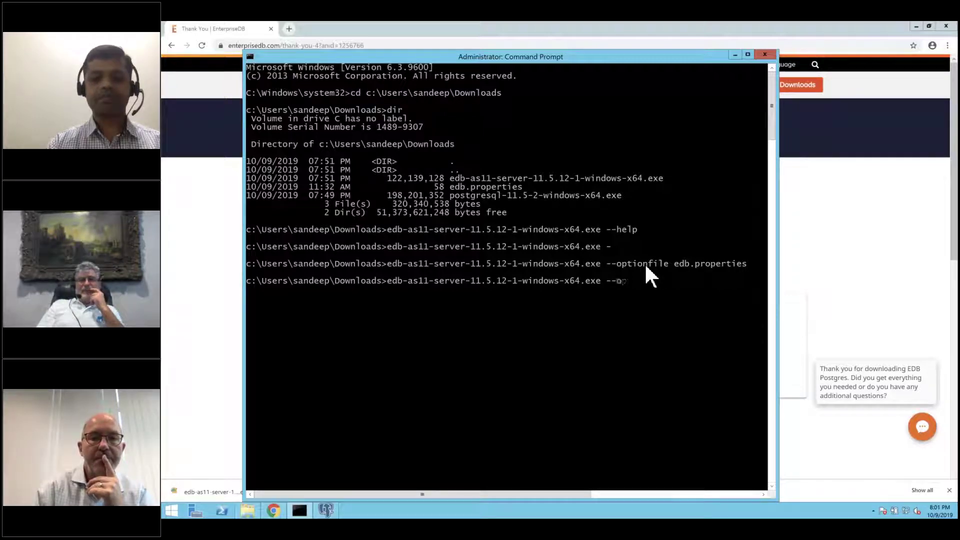
type("mode unattended")
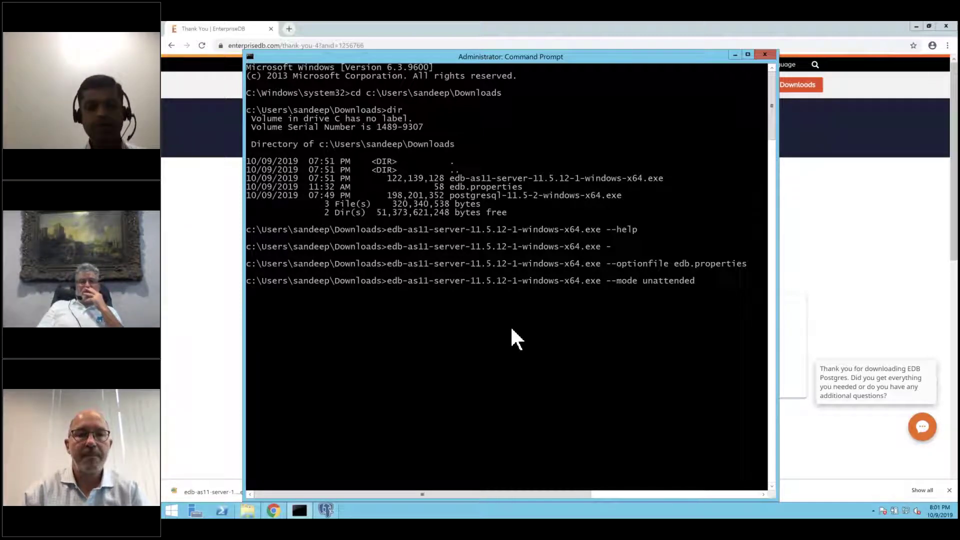
key("Return")
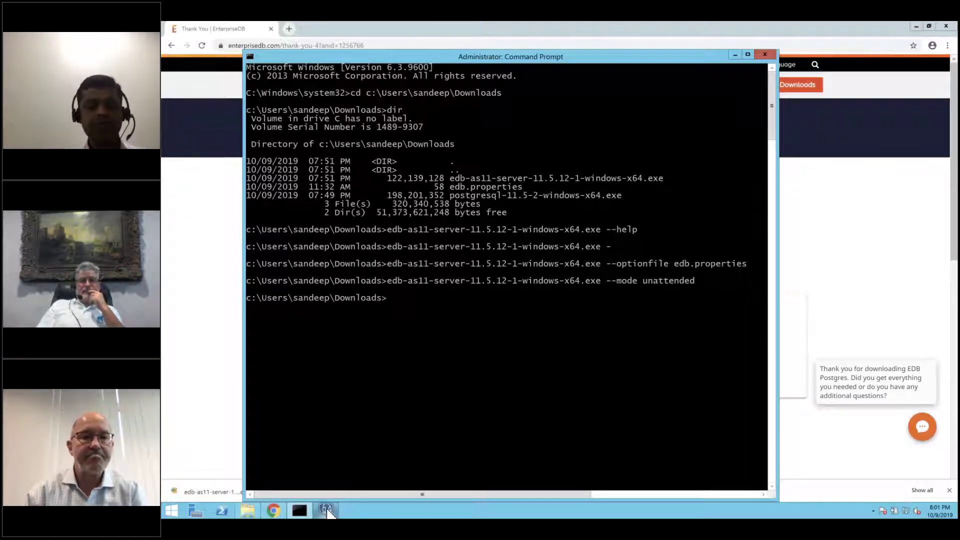
- Finish the EDB setup wizard with the StackBuilder Plus launch unchecked
left_click(326, 511)
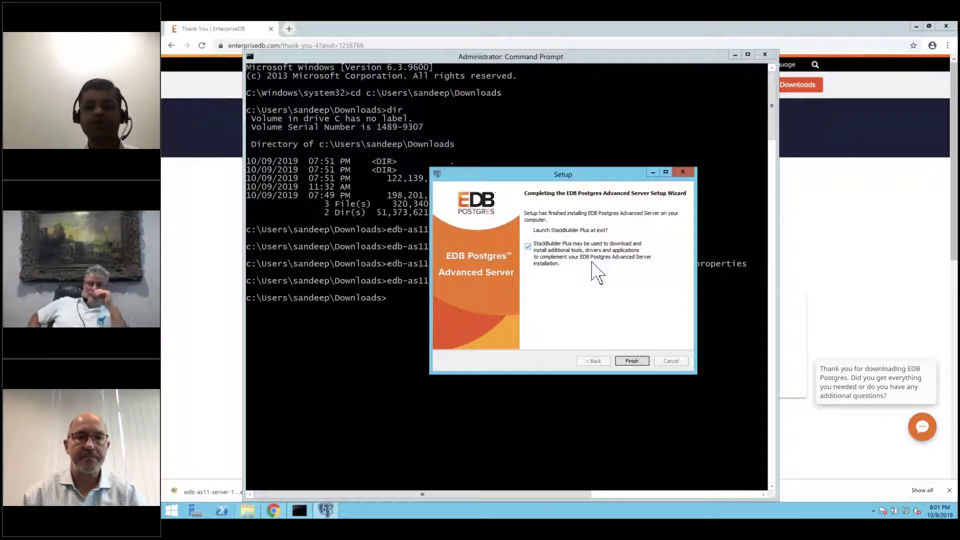
left_click(535, 265)
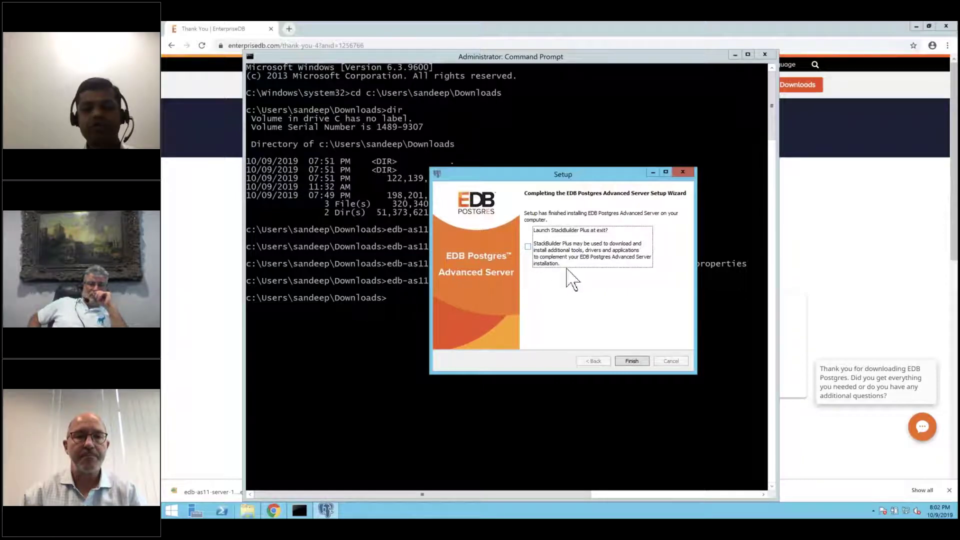
left_click(634, 361)
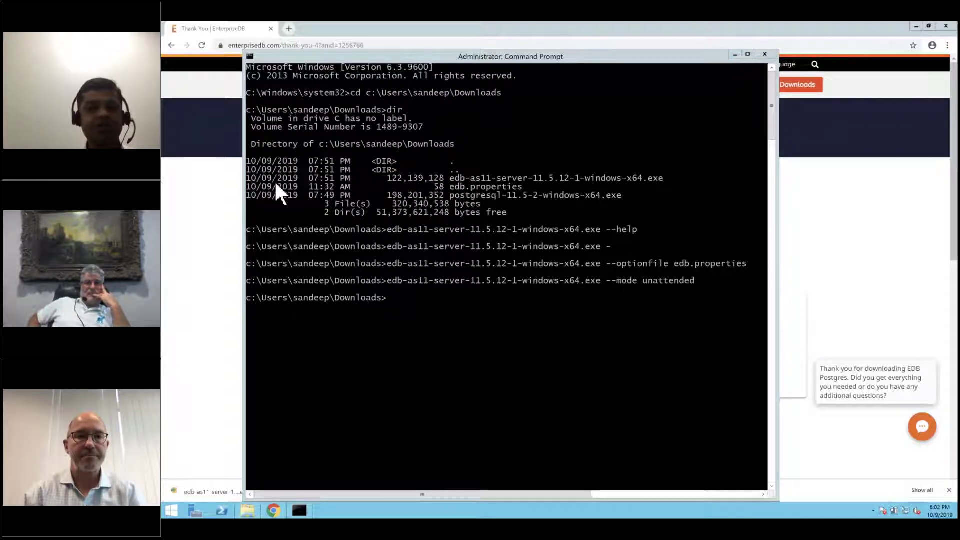
- Load the enterprisedb.com/edb-docs documentation index in Chrome
left_click(213, 139)
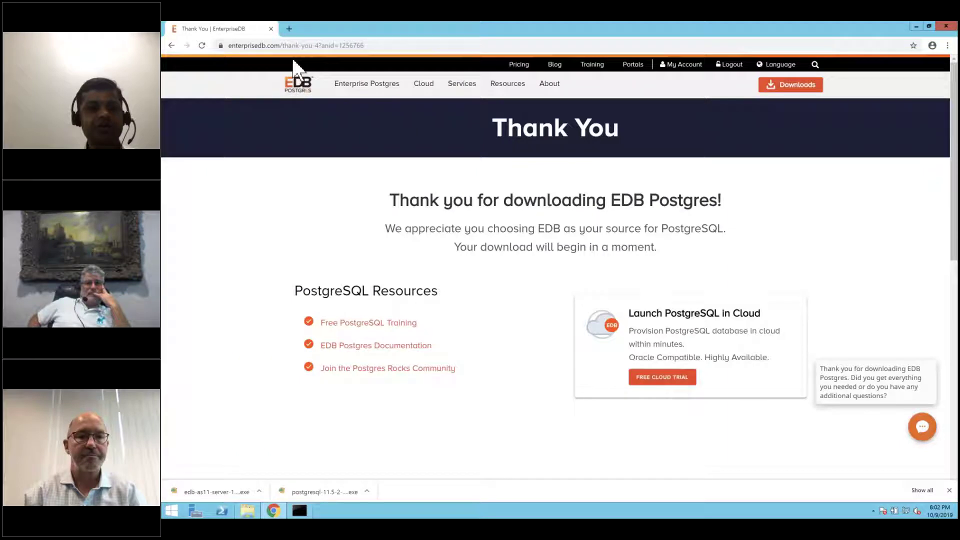
left_click_drag(283, 45, 427, 45)
key("BackSpace")
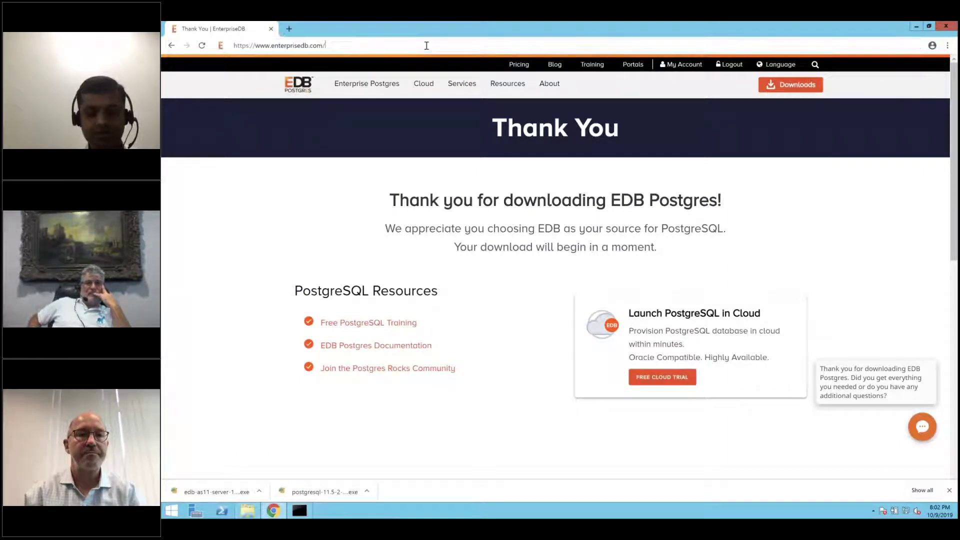
type("edb")
type("-docs")
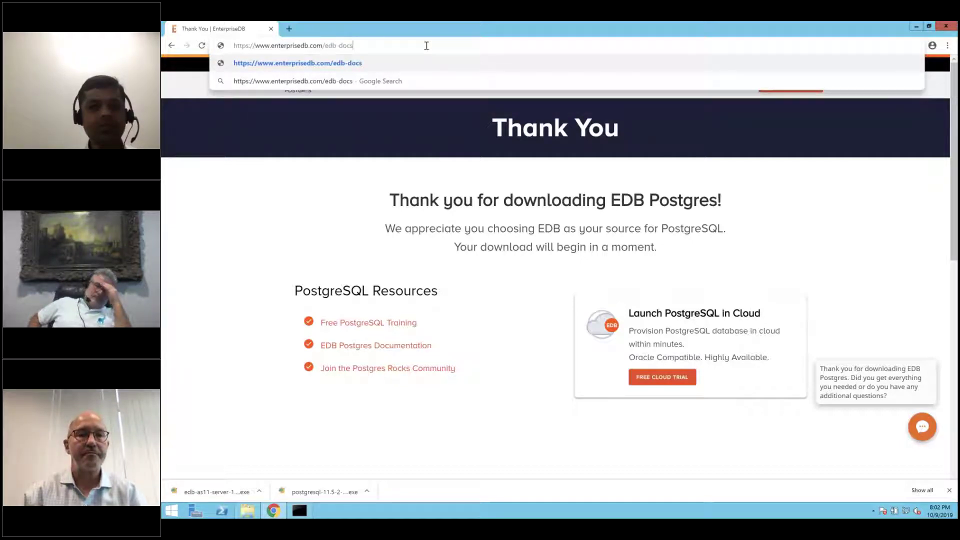
key("Return")
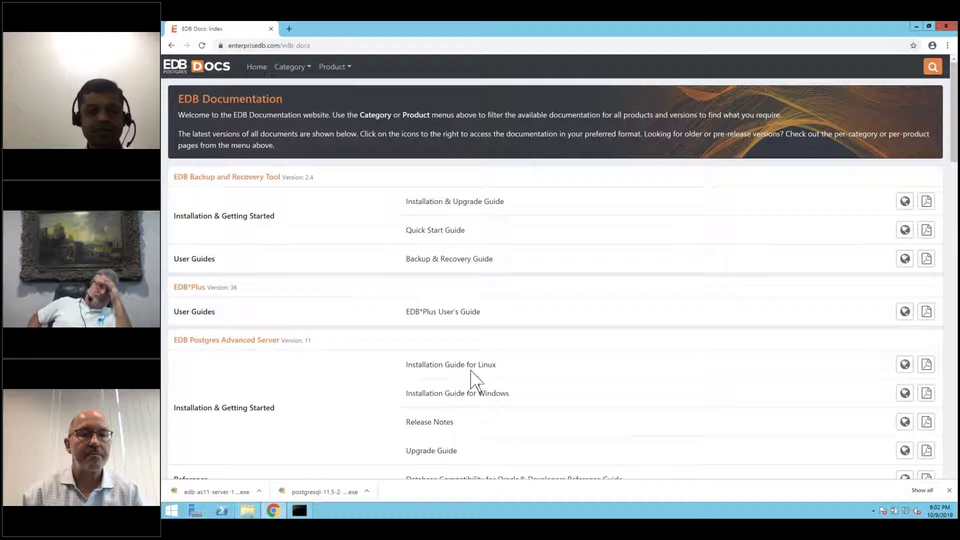
- Skim the Windows installation guide PDF, then return to the docs index
left_click(927, 394)
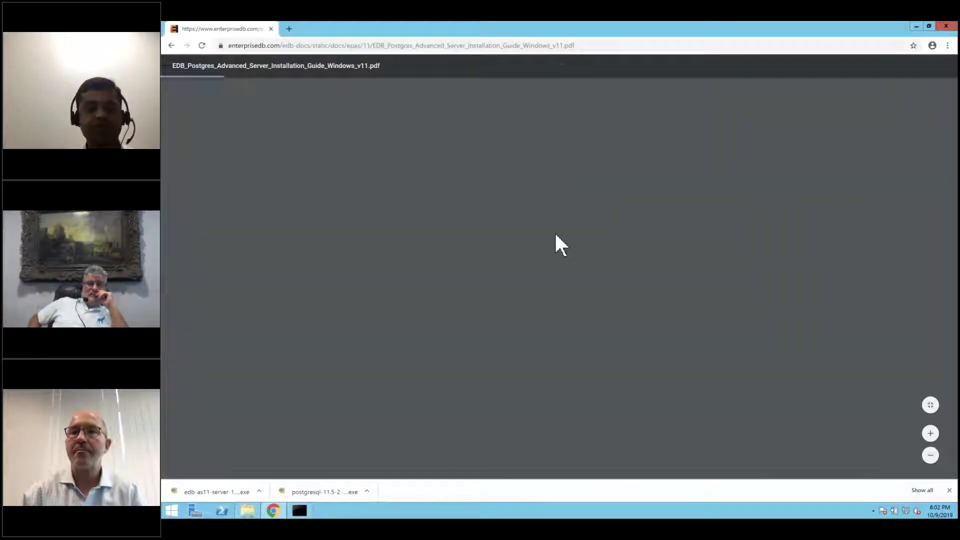
scroll(555, 234, "down", 10)
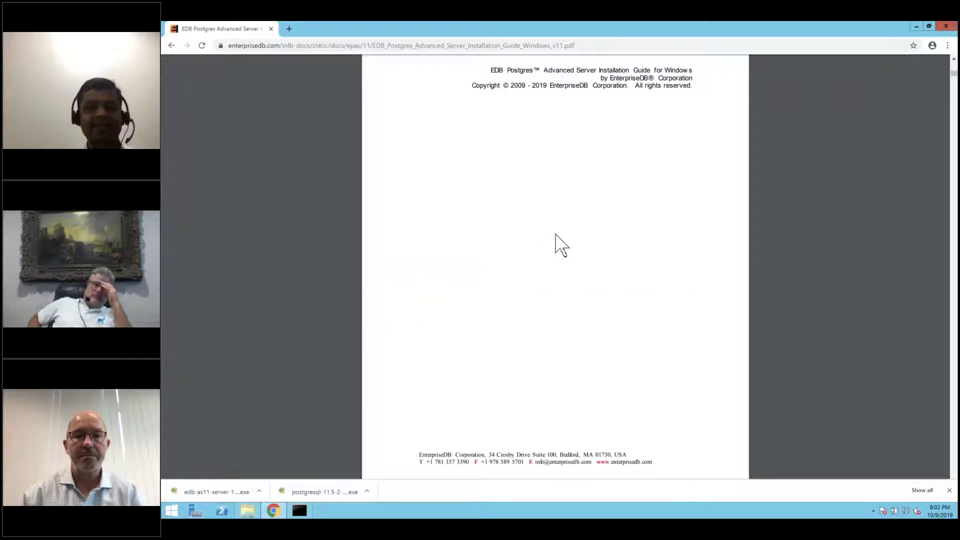
scroll(555, 234, "down", 5)
scroll(556, 234, "up", 10)
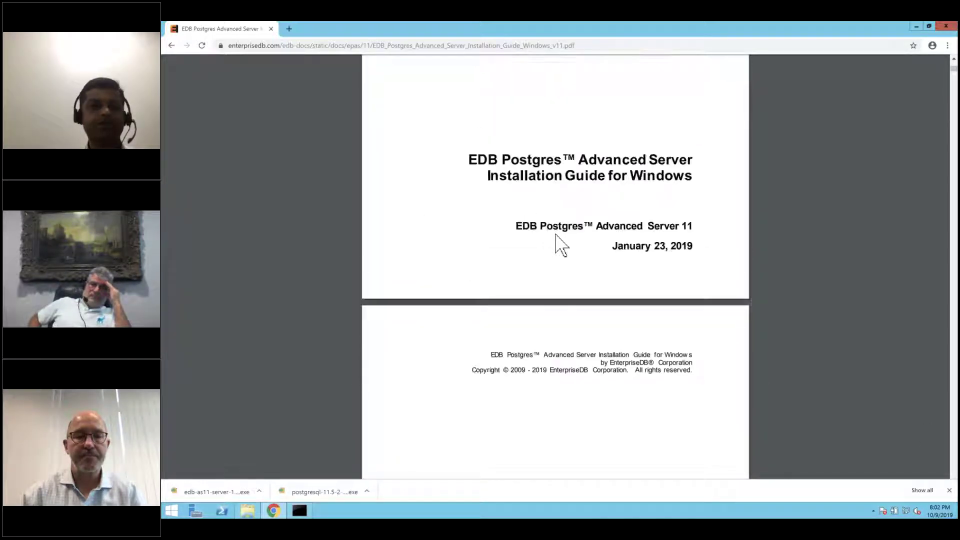
scroll(561, 245, "up", 5)
left_click(171, 46)
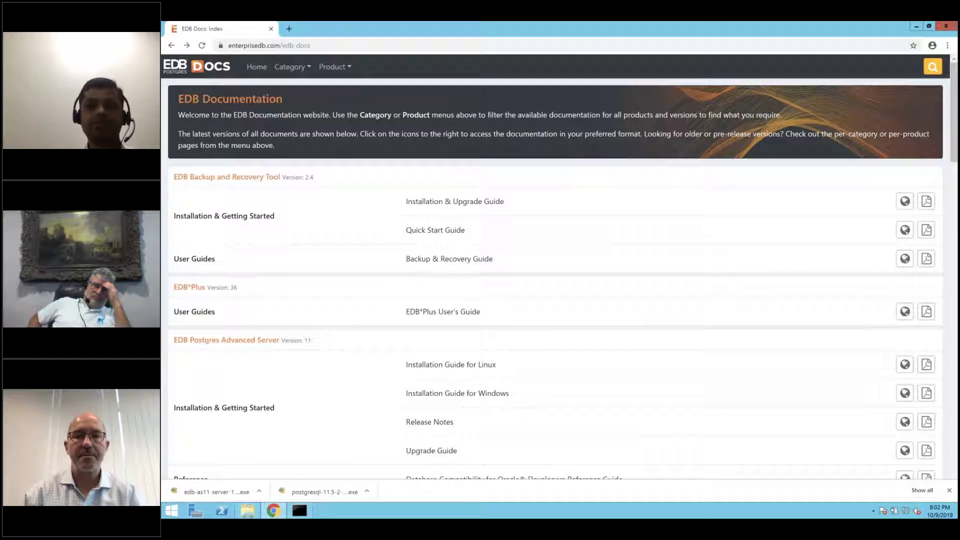
left_click(171, 511)
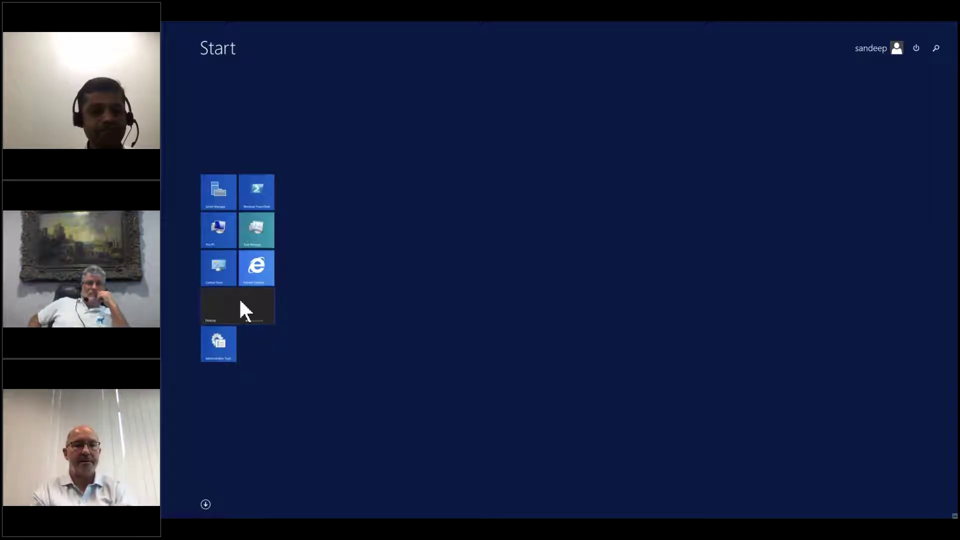
- Launch EDB-PSQL - 11 from the app list and connect with the default server, user and password
left_click(206, 504)
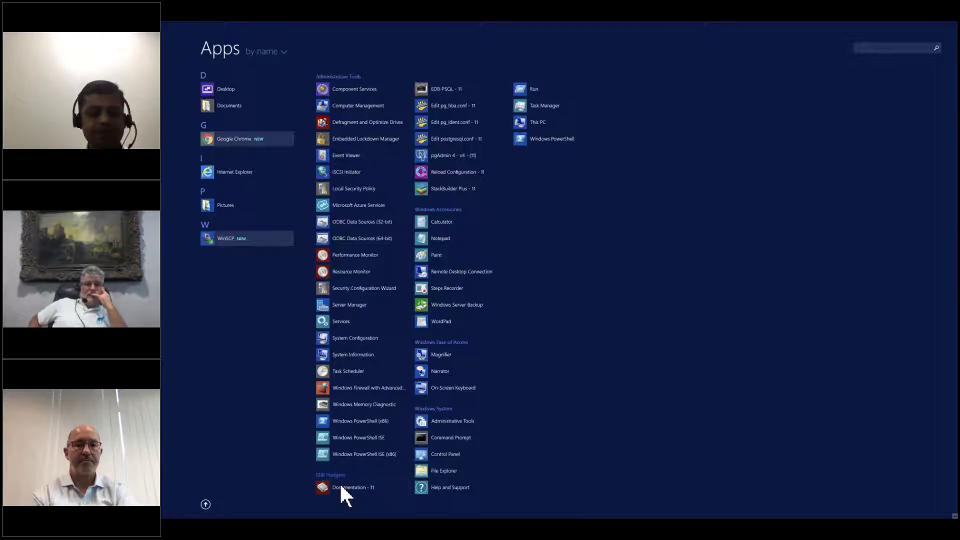
left_click(449, 88)
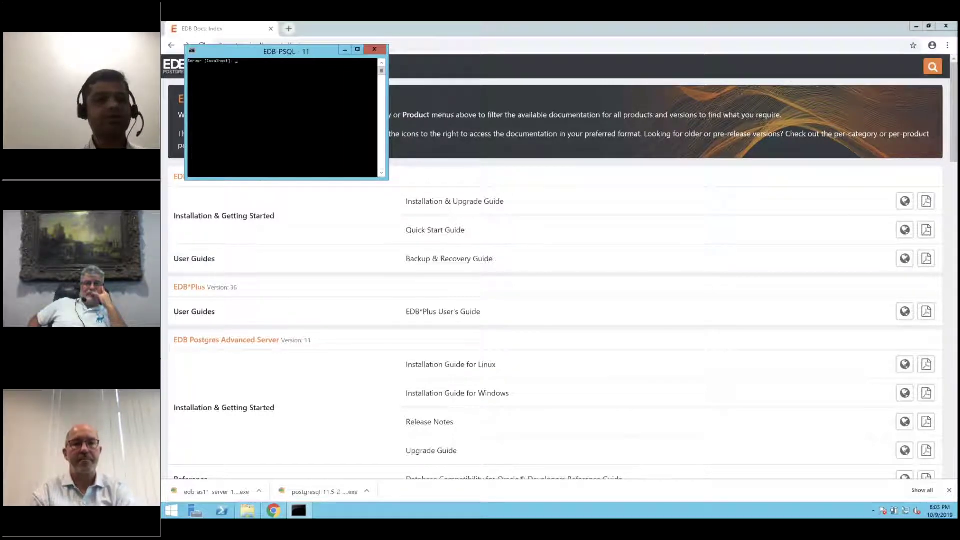
key("Return")
key("Return")
key("Return")
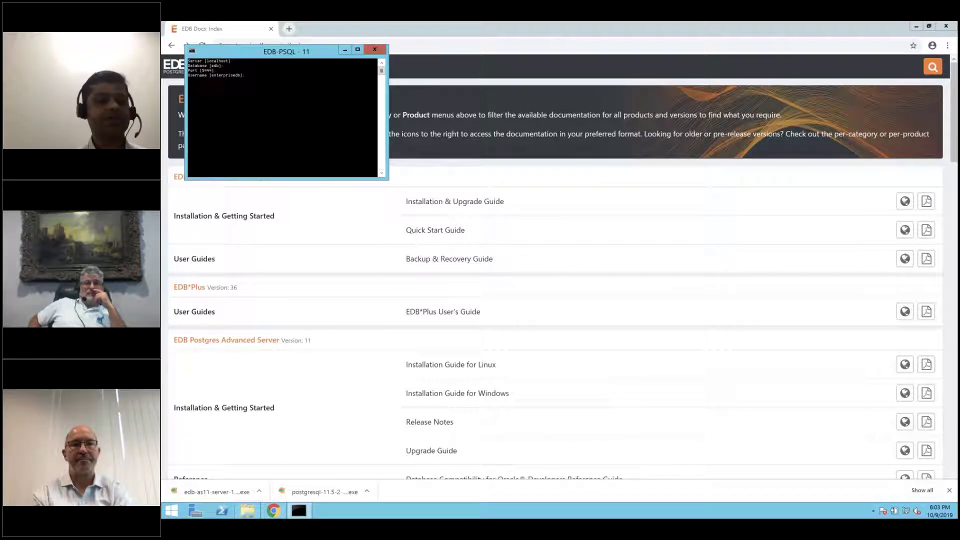
key("Return")
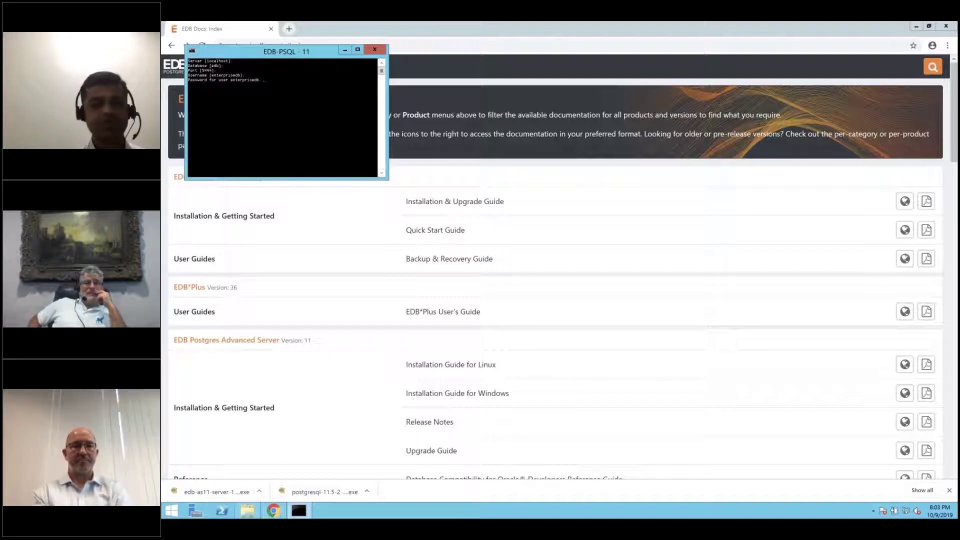
key("Return")
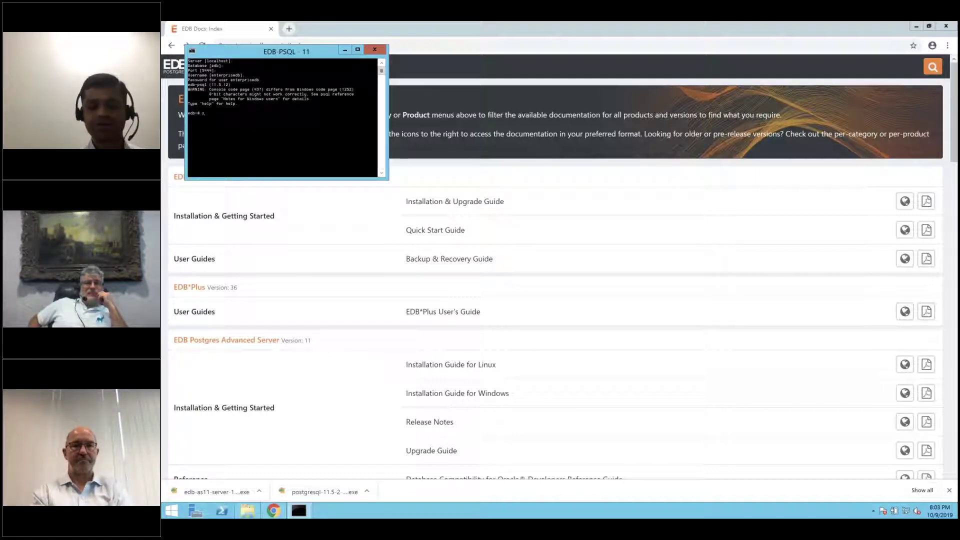
- Run select version(); to confirm EnterpriseDB Advanced Server 11.5.12
type("slec")
key("BackSpace")
key("BackSpace")
type("lect version();")
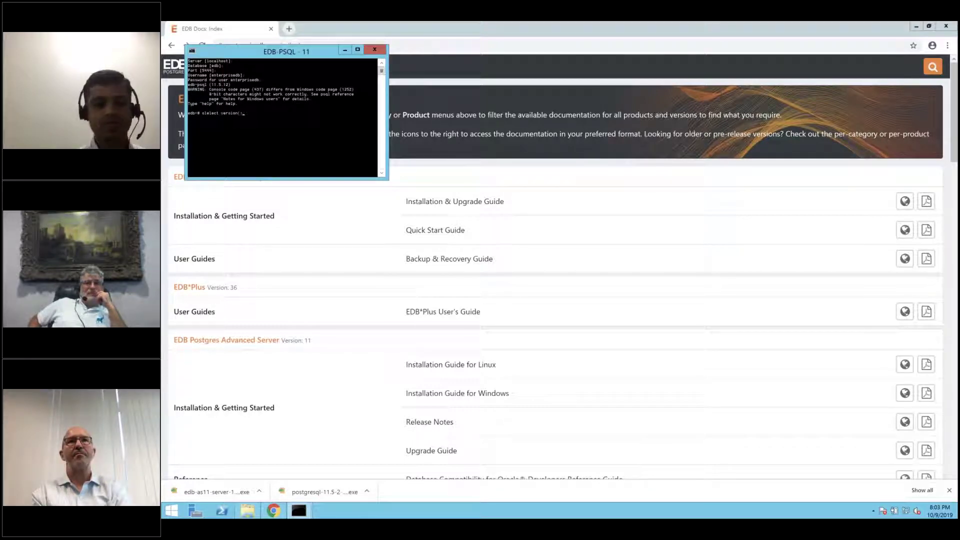
key("Return")
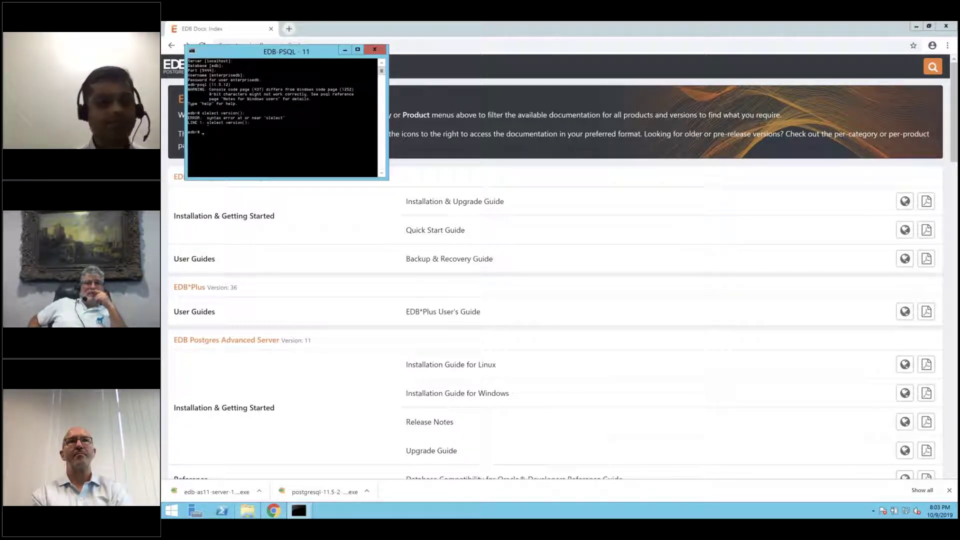
type("select version();")
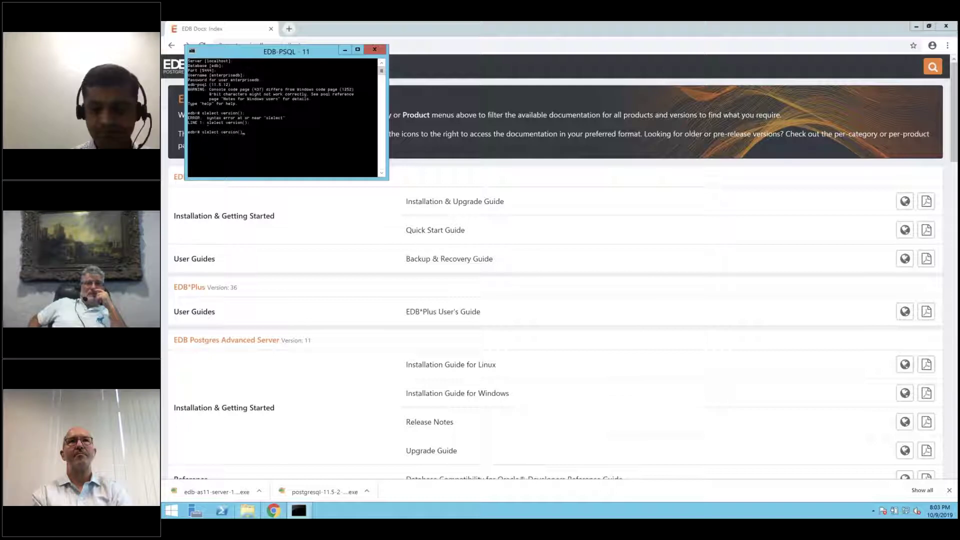
key("Return")
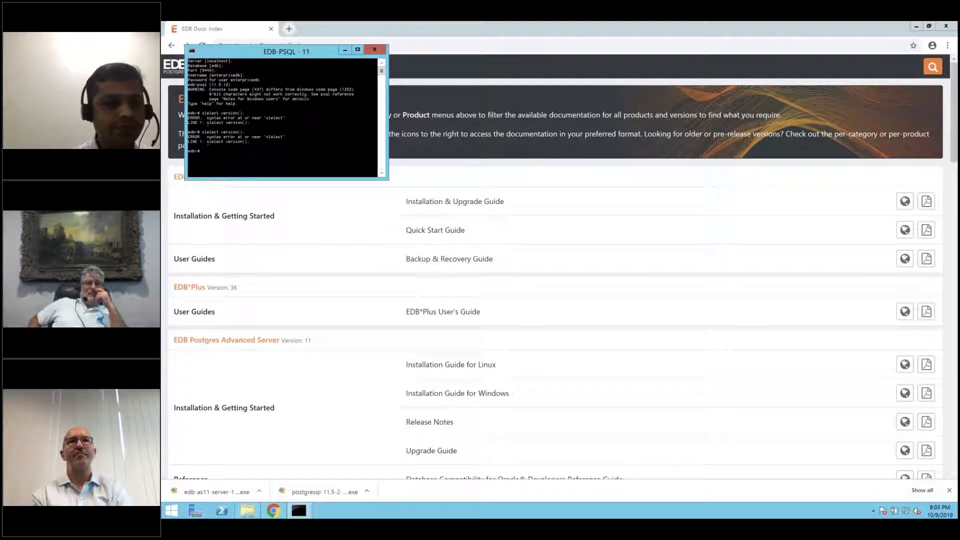
type("select")
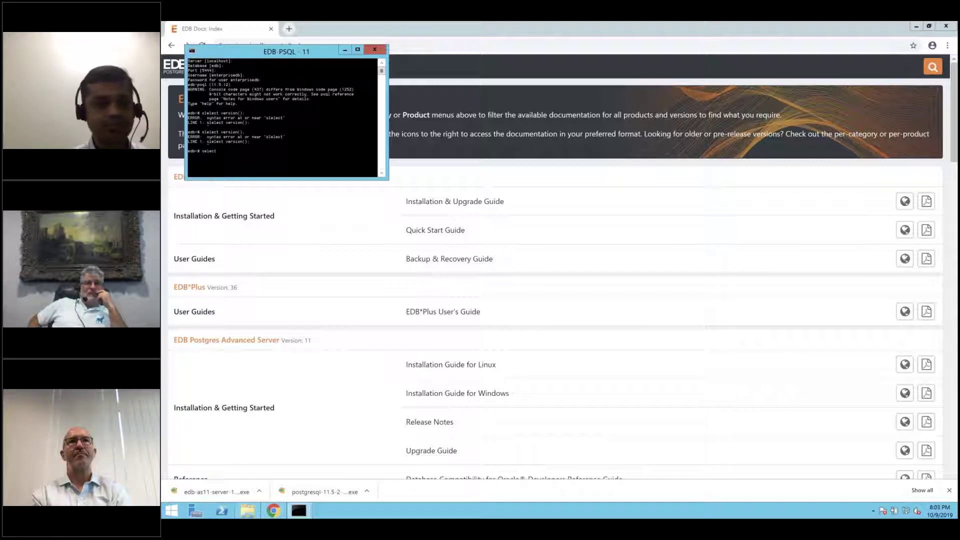
type(" version();")
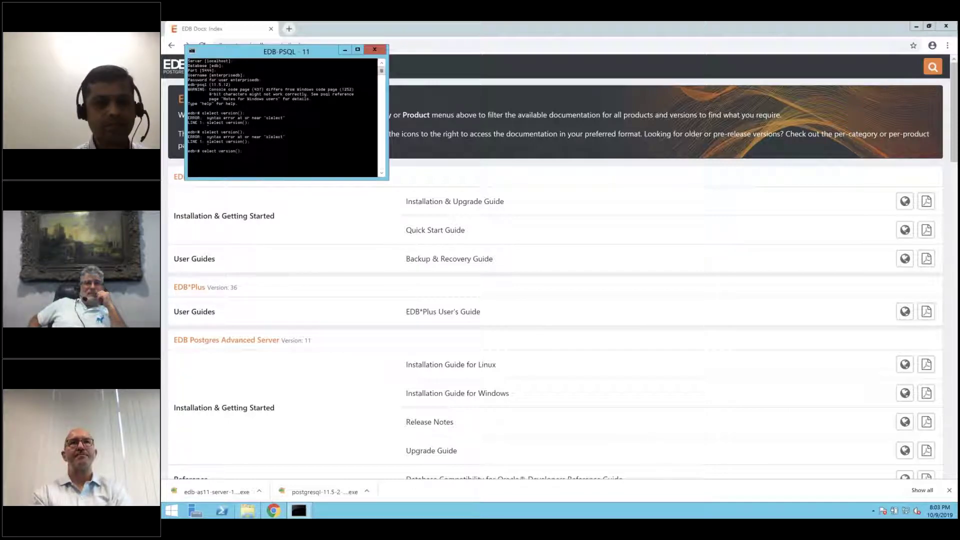
key("Return")
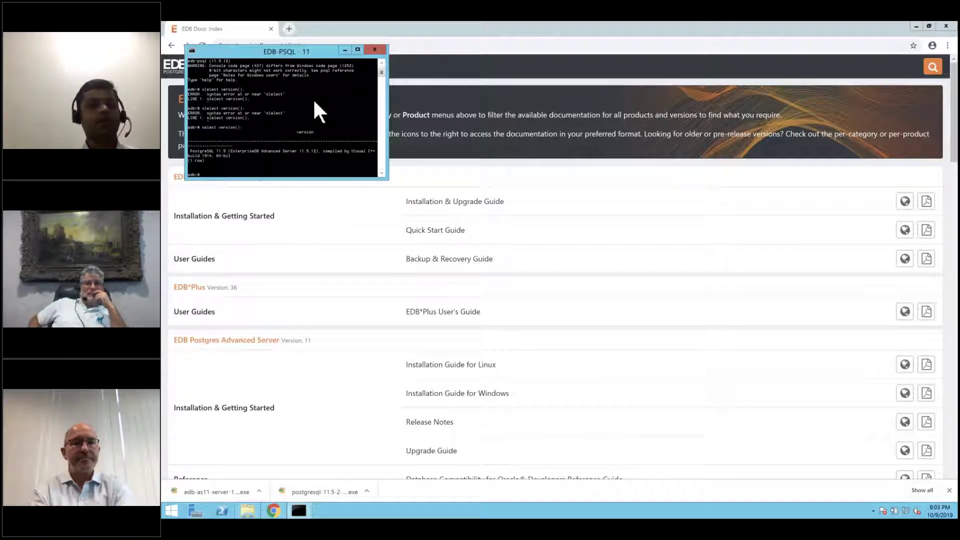
- Launch pgAdmin 4 - v4 from the Start screen's app list
left_click(172, 510)
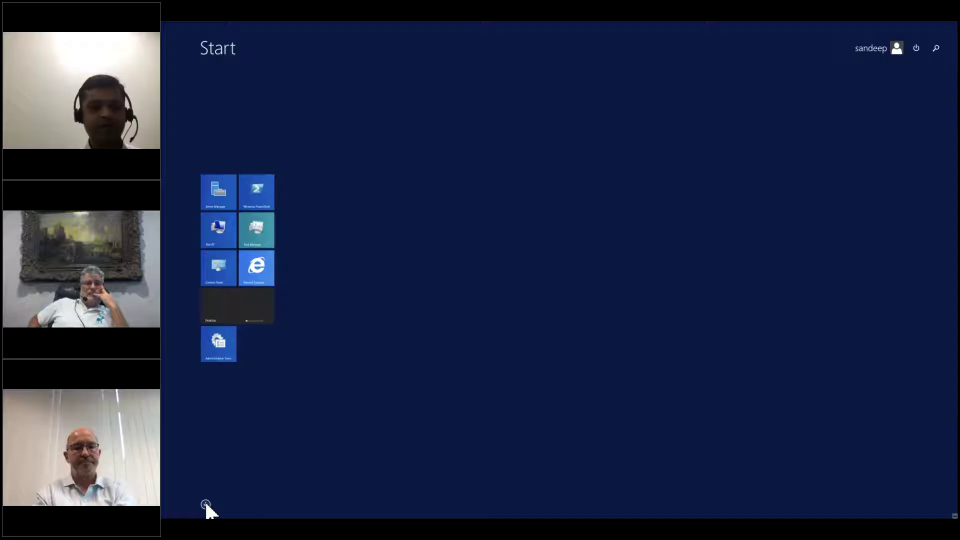
left_click(206, 504)
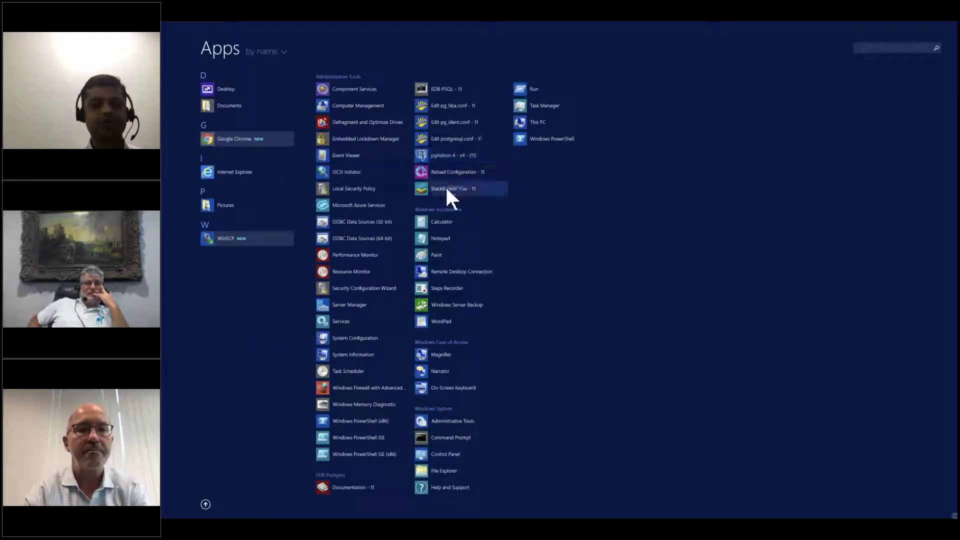
left_click(450, 155)
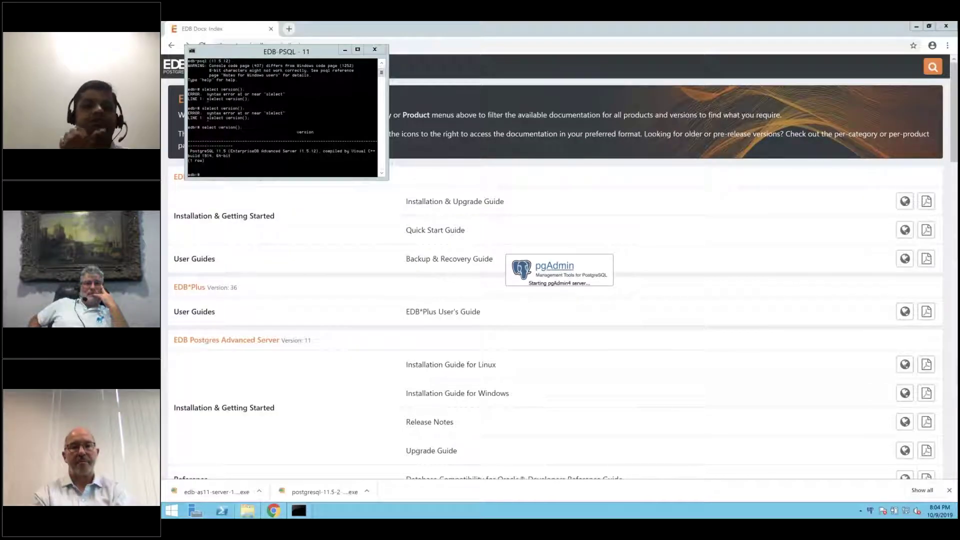
- Quit the EDB-PSQL console with \q
left_click(305, 144)
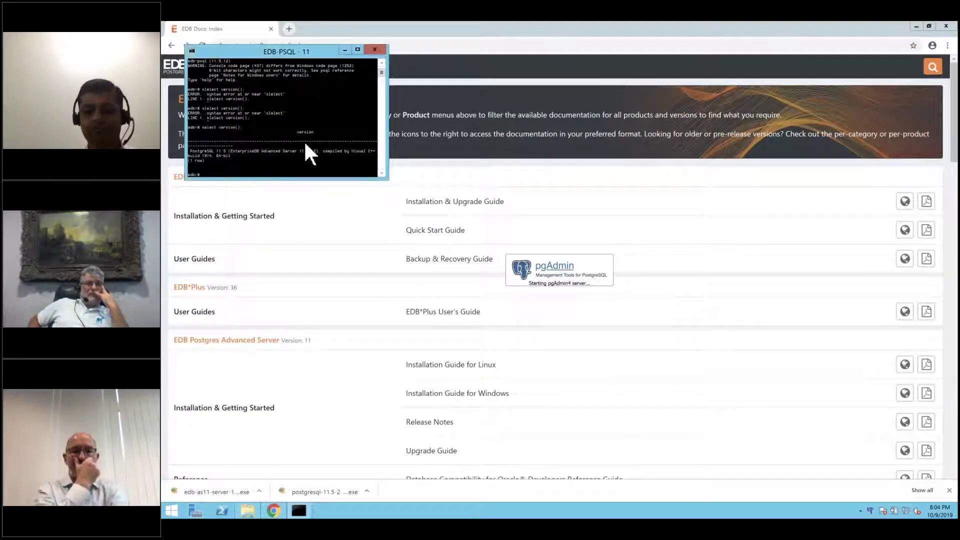
type("\\q")
key("Return")
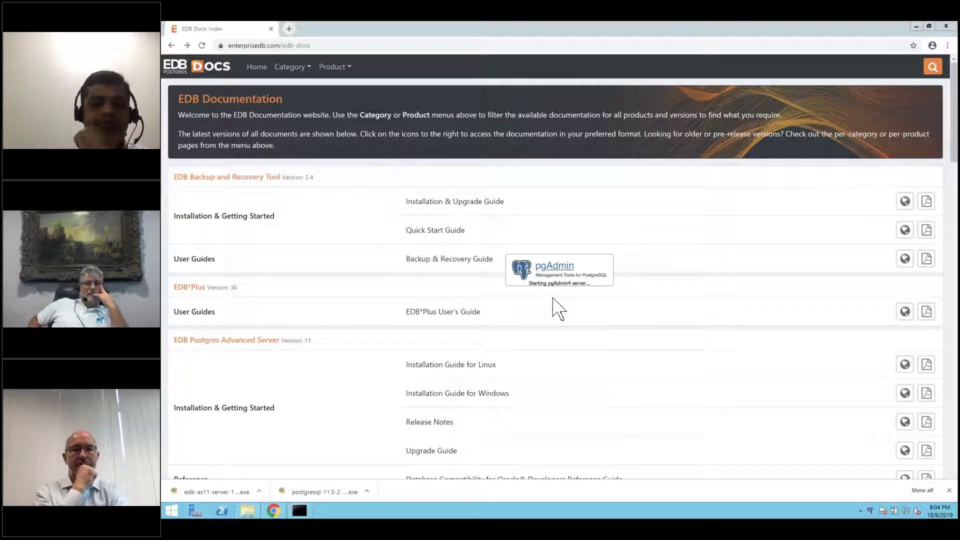
- Browse File Explorer to C:\Program Files\edb\as11 and view its folders, including bin and data
left_click(248, 510)
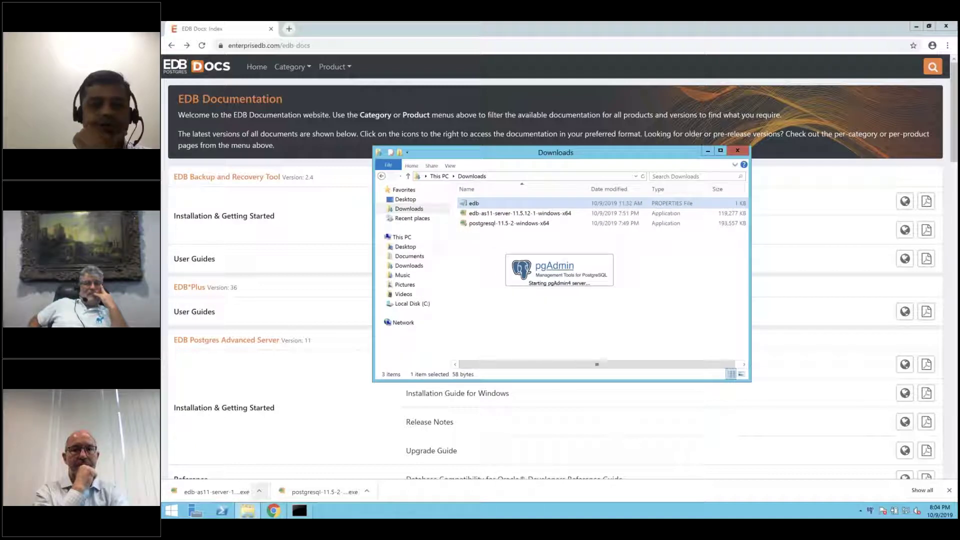
left_click(409, 304)
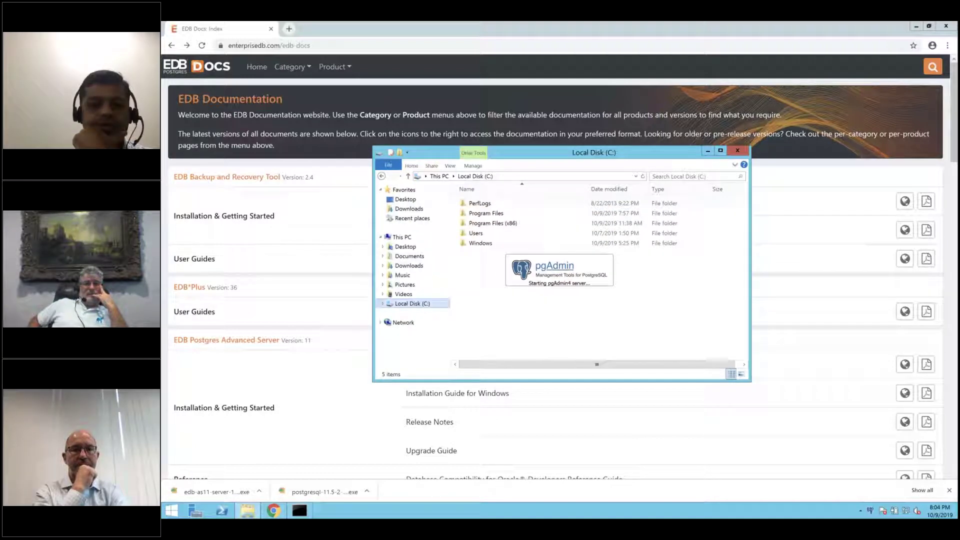
double_click(481, 214)
double_click(478, 213)
double_click(481, 204)
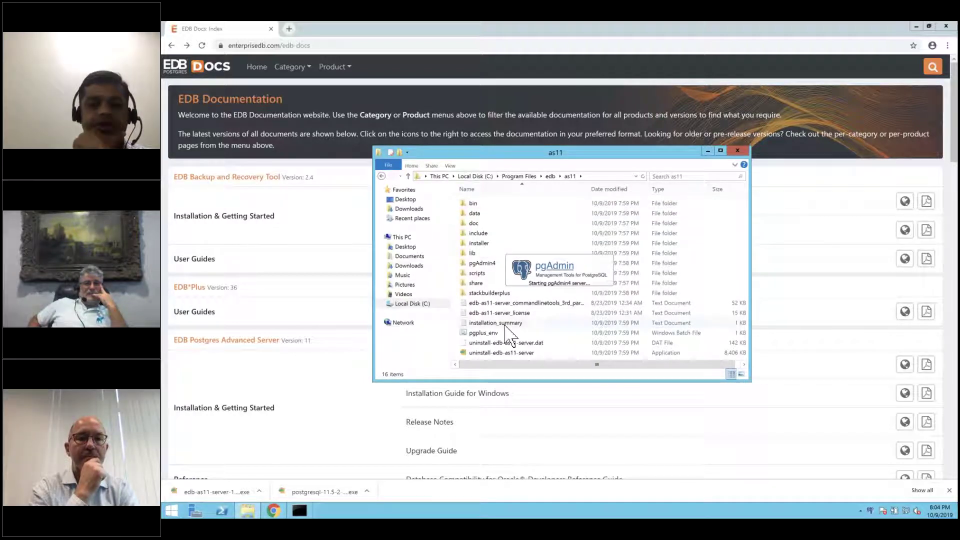
scroll(489, 354, "right", 1)
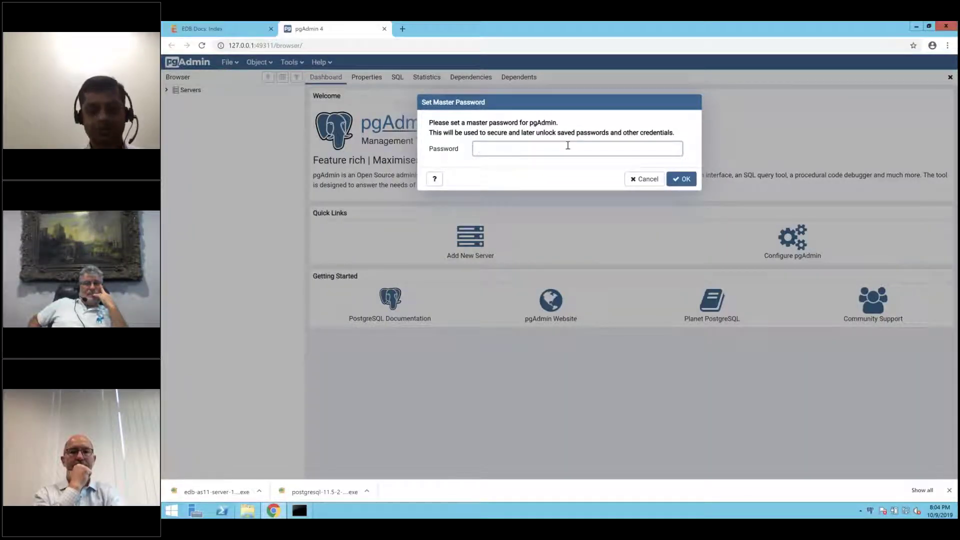
- Set a pgAdmin master password, connect to EDB Postgres Advanced Server 11, and dismiss Chrome's save-password prompt
type("postgres")
key("Return")
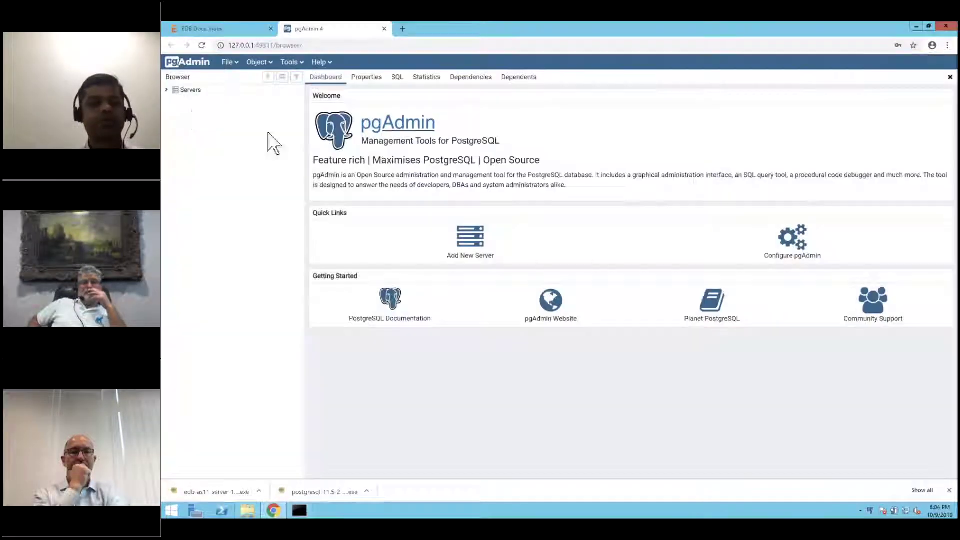
left_click(166, 90)
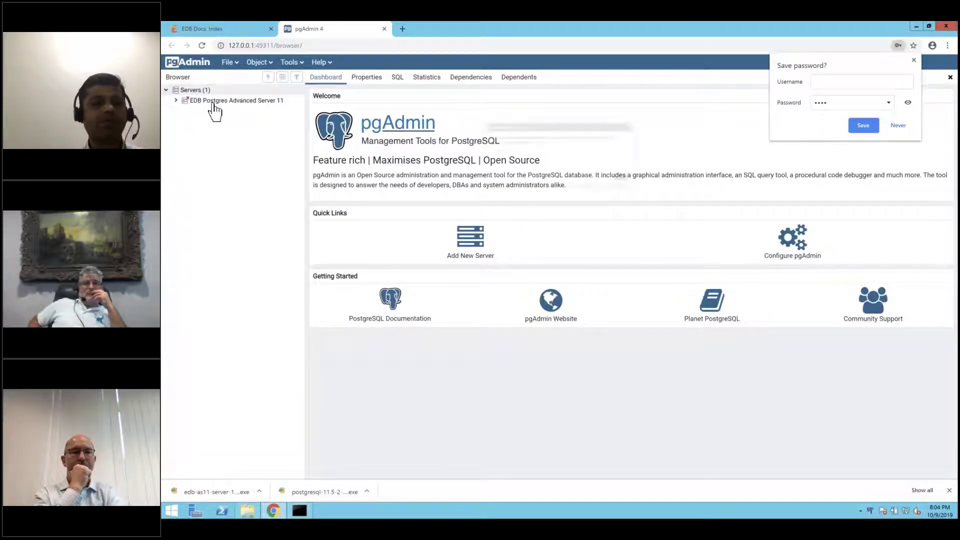
left_click(215, 101)
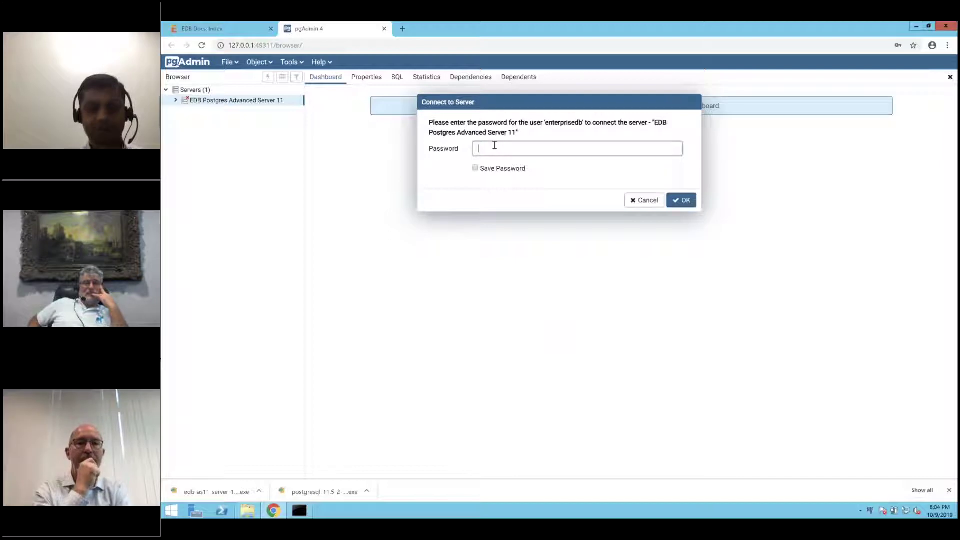
key("Return")
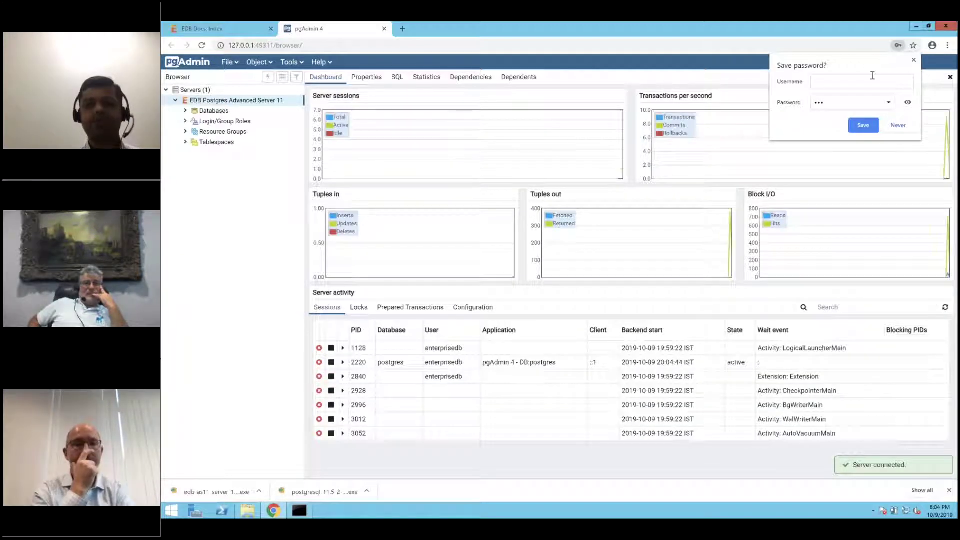
left_click(915, 61)
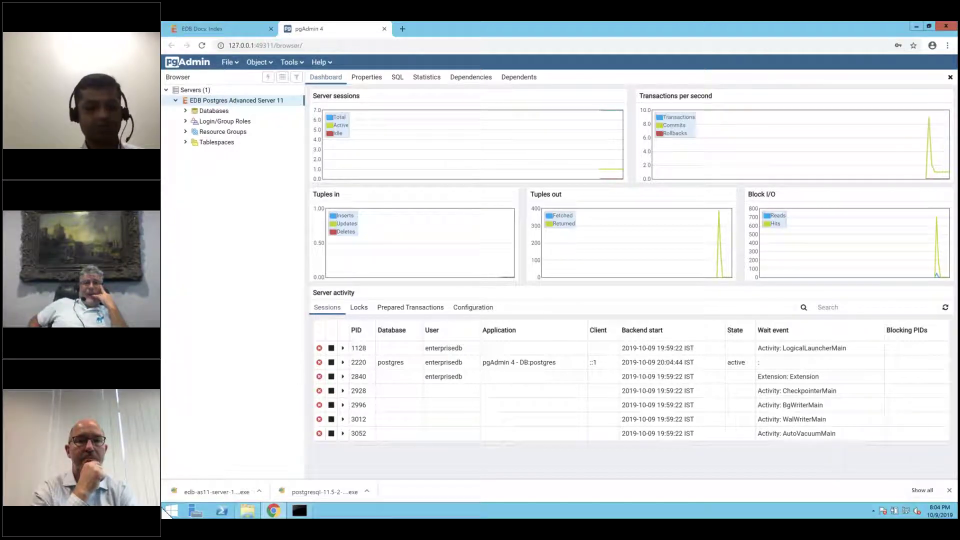
left_click(171, 510)
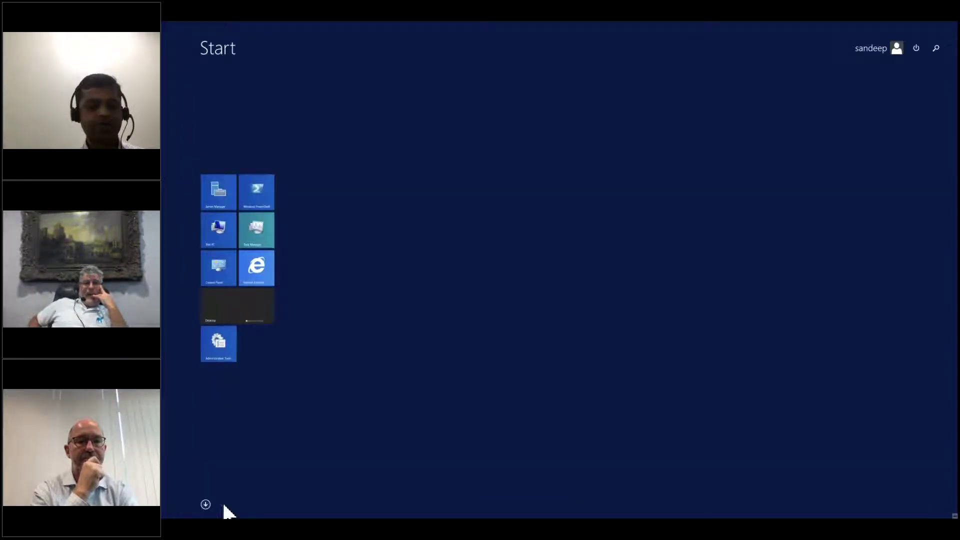
- Launch StackBuilder Plus - 11 from the app list and approve the User Account Control prompt
left_click(206, 504)
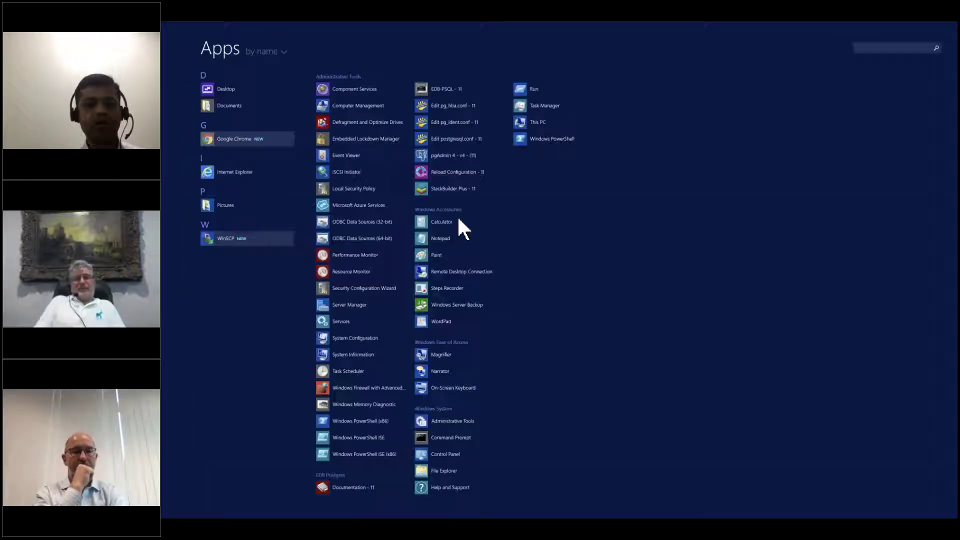
left_click(461, 187)
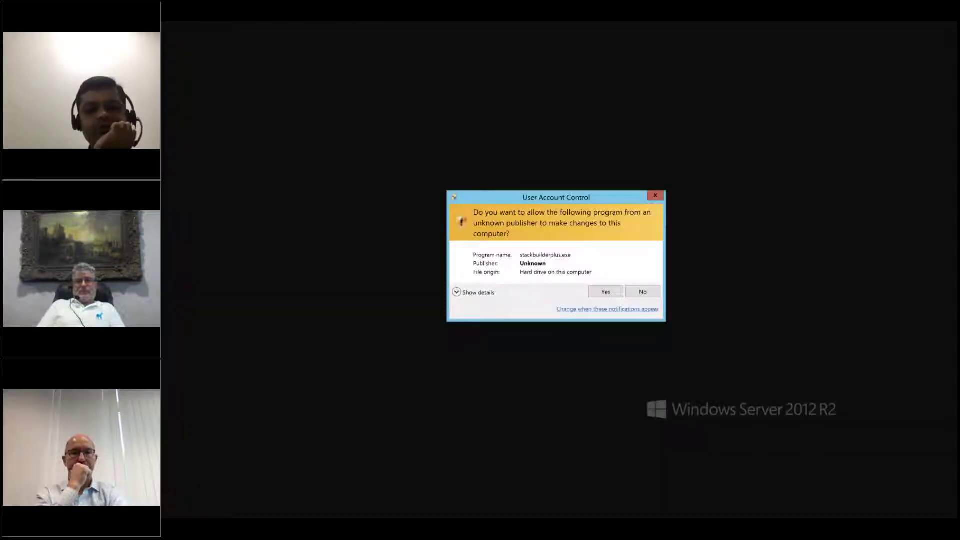
left_click(606, 292)
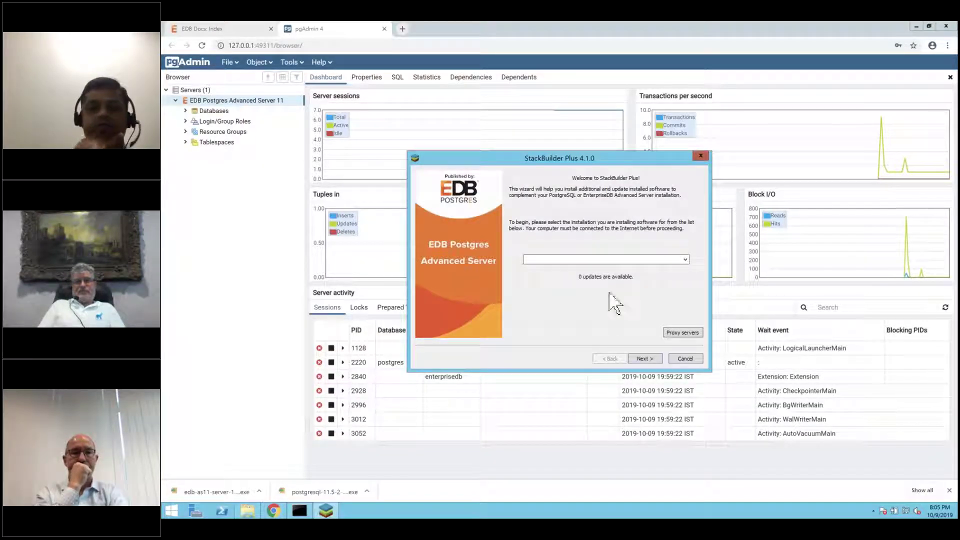
- Choose the Advanced Server 11 installation on port 5444 and continue to the application categories
left_click(681, 261)
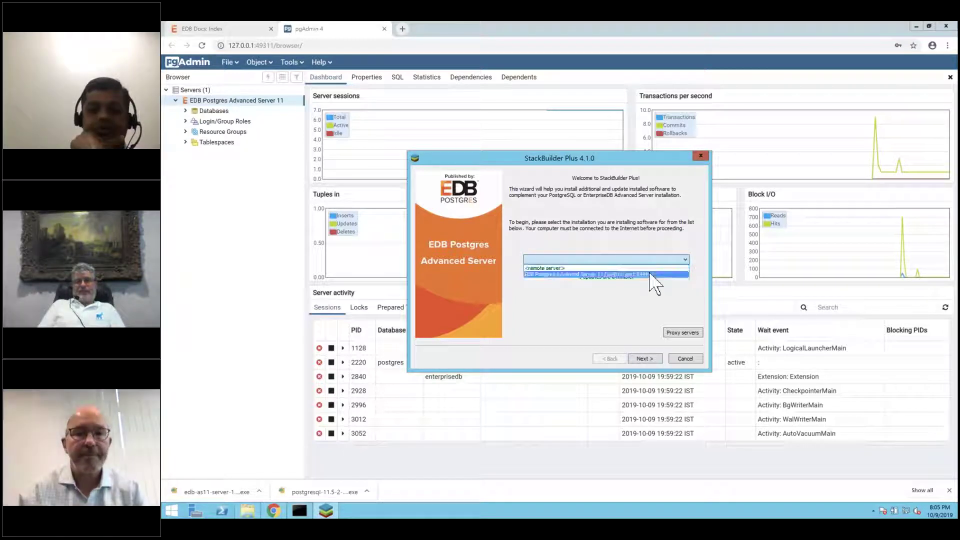
left_click(651, 270)
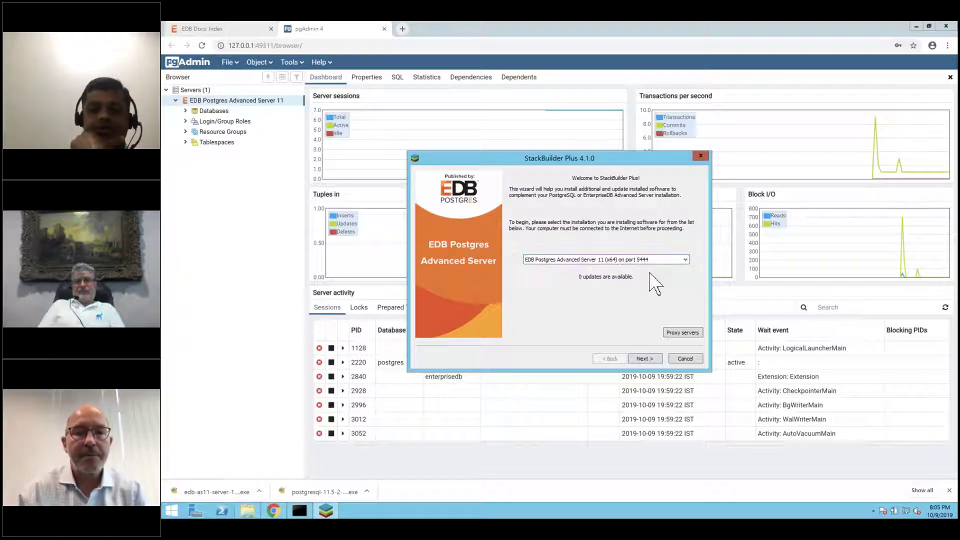
left_click(650, 359)
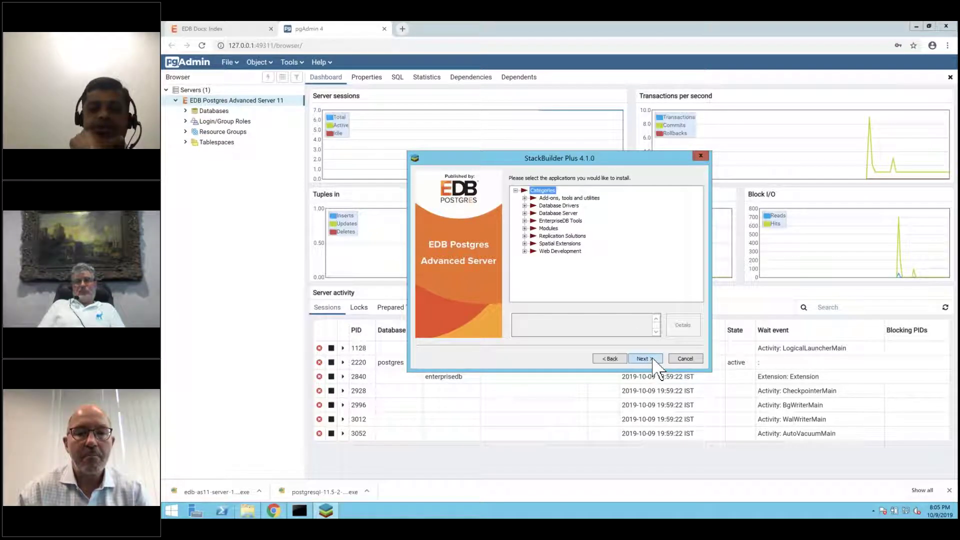
- Browse the Database Drivers and Database Server categories, ticking the installed Advanced Server v11.5.12-1
left_click(525, 206)
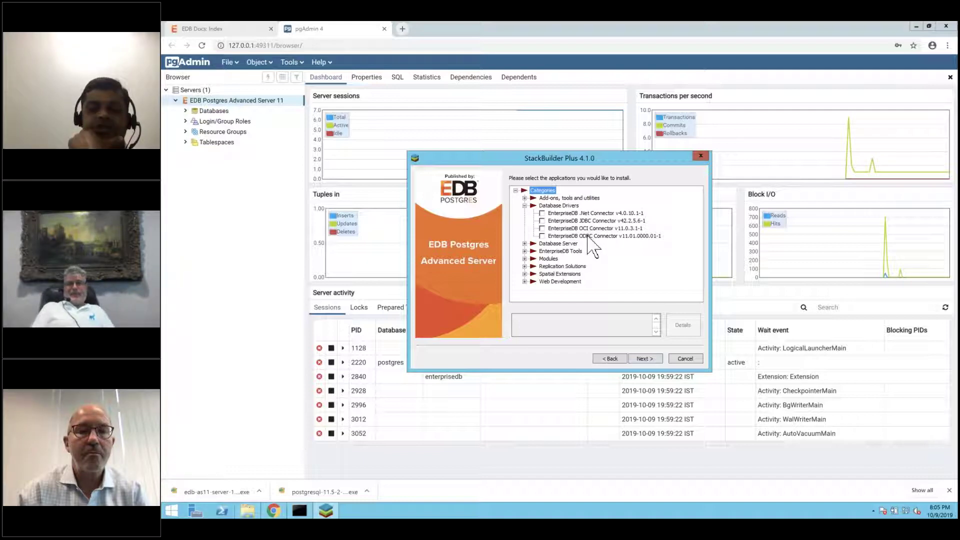
left_click(525, 206)
left_click(525, 213)
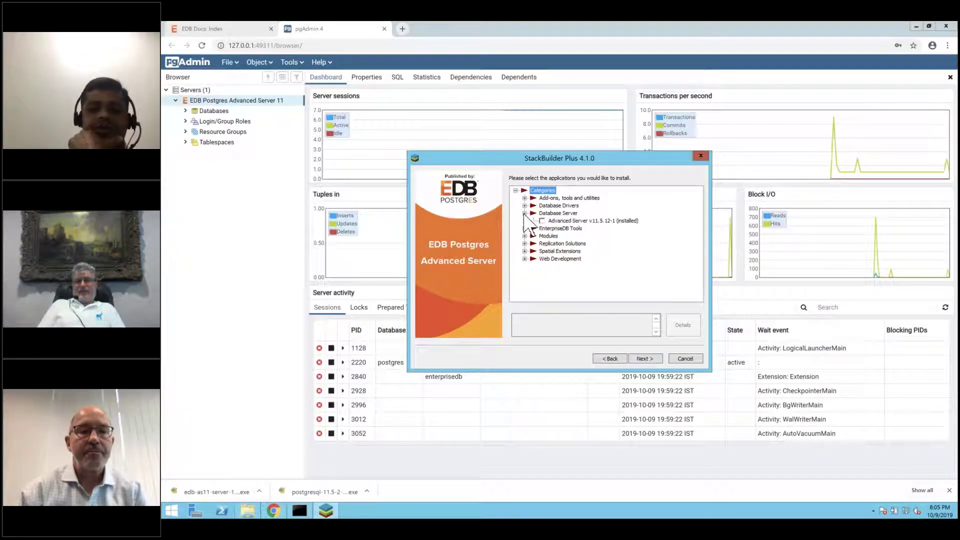
left_click(589, 222)
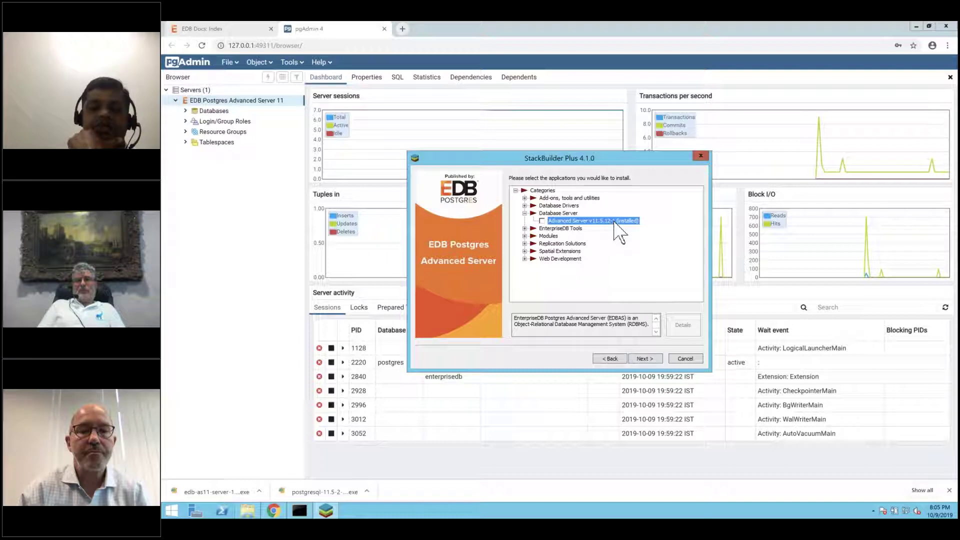
left_click(542, 221)
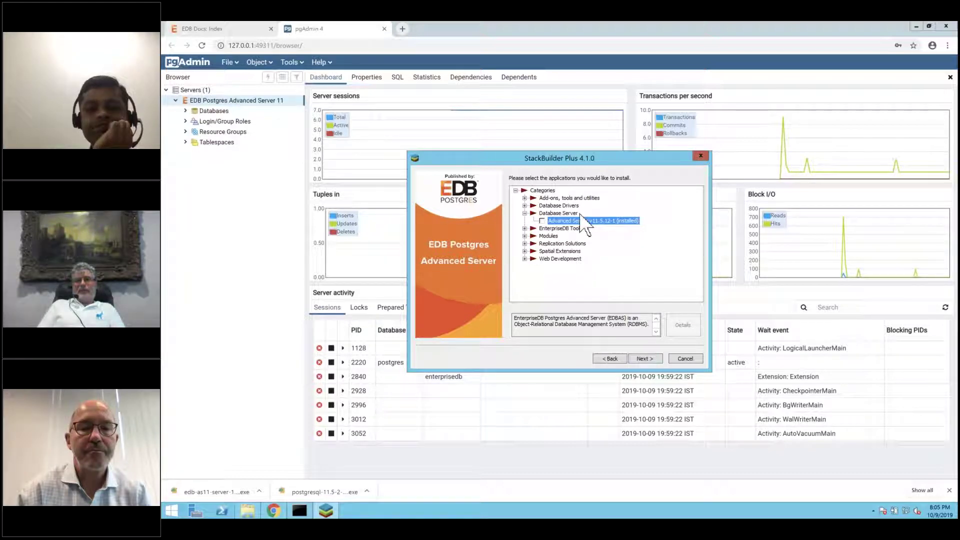
left_click(525, 214)
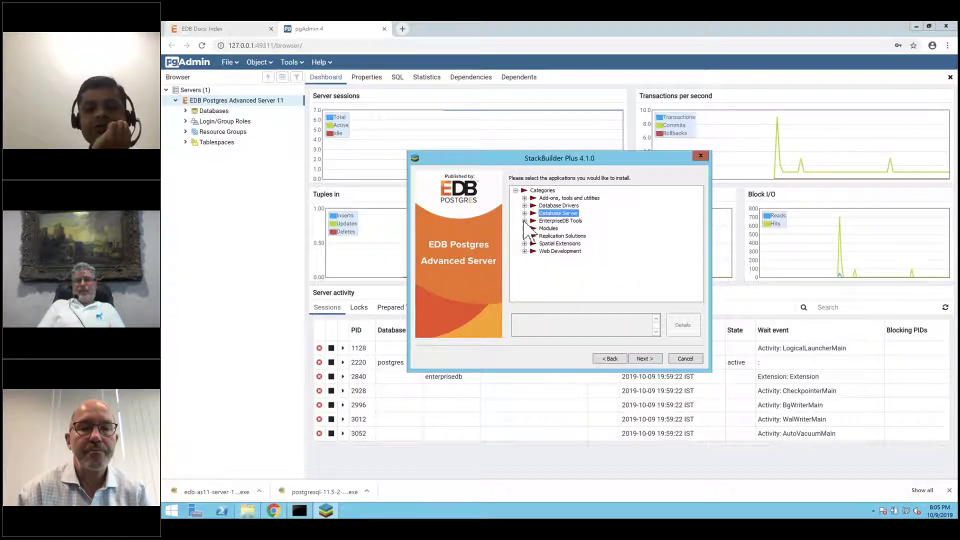
- Look through the remaining categories and select PostGIS v2.5.1-3 under Spatial Extensions
left_click(524, 221)
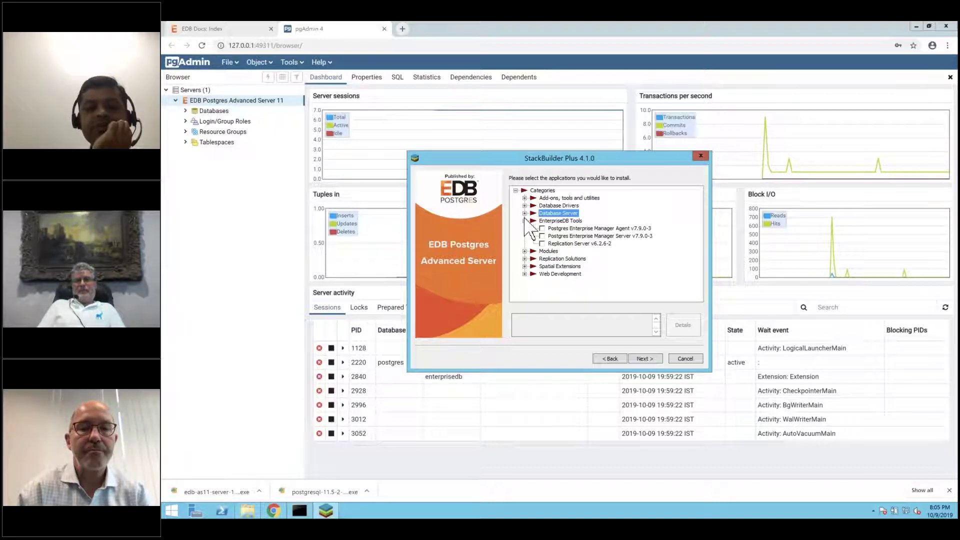
left_click(524, 221)
left_click(525, 229)
left_click(525, 228)
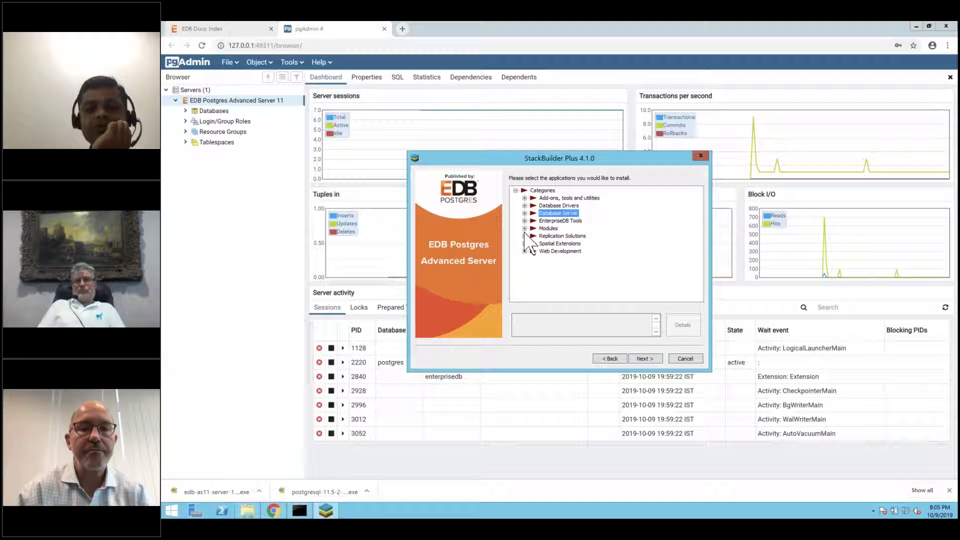
left_click(524, 236)
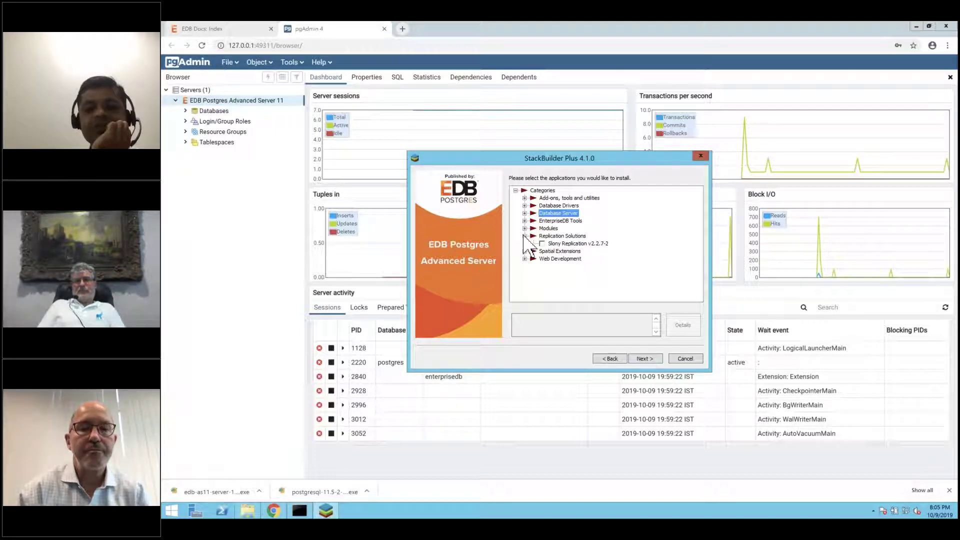
left_click(525, 236)
left_click(525, 244)
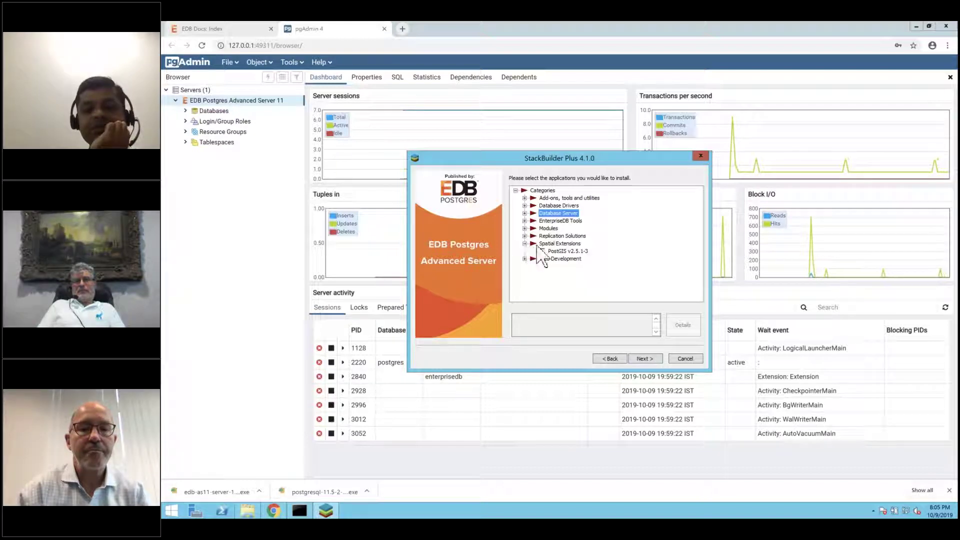
left_click(543, 252)
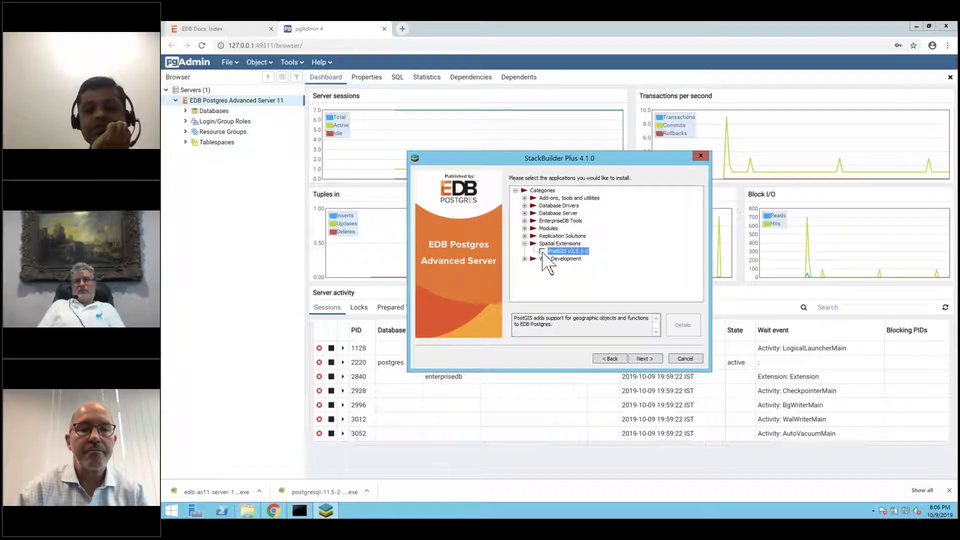
- Download the PostGIS installer, then bring the pgAdmin dashboard forward from its tray icon
left_click(647, 358)
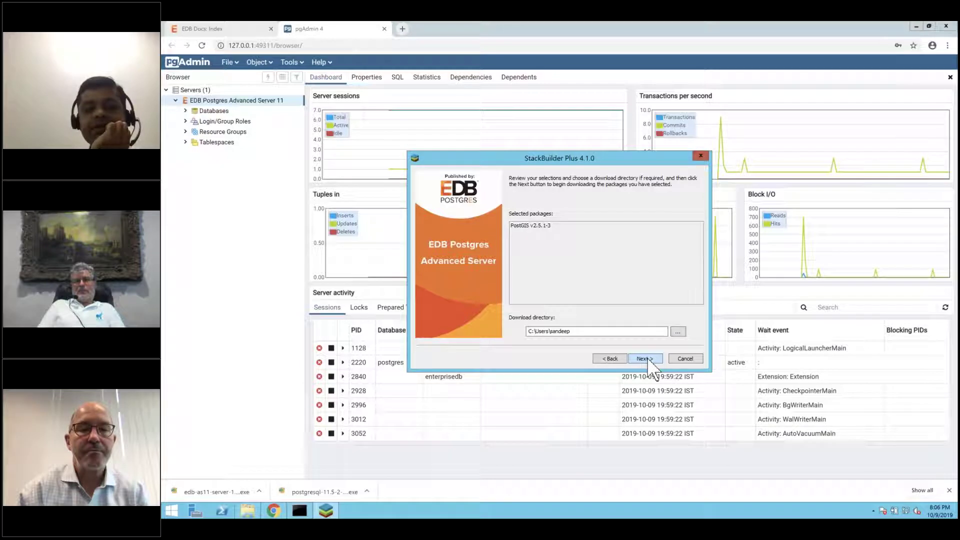
left_click(645, 359)
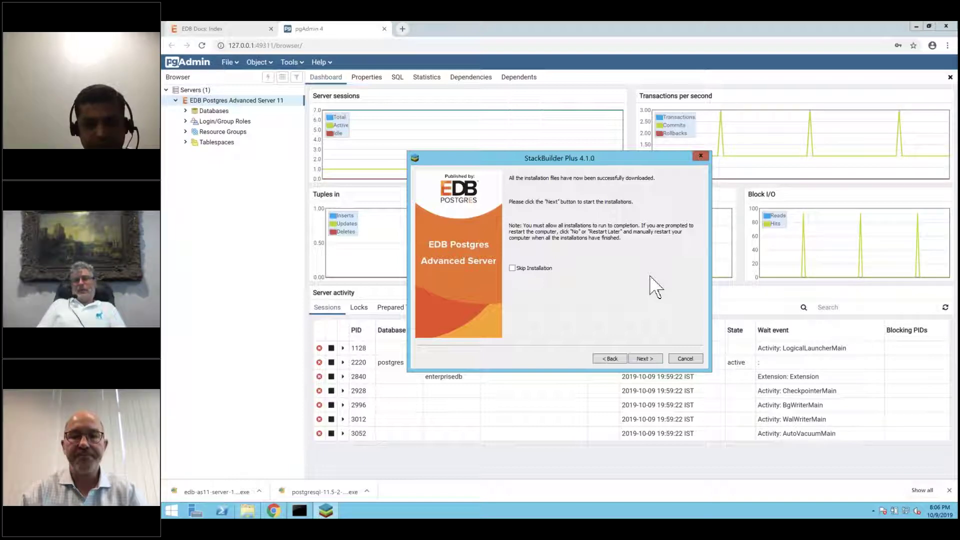
left_click(874, 510)
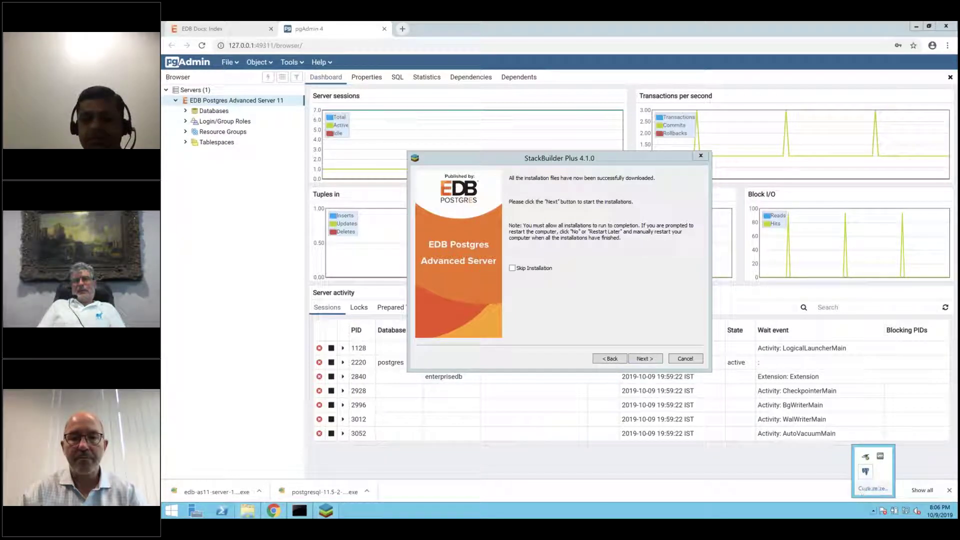
right_click(865, 470)
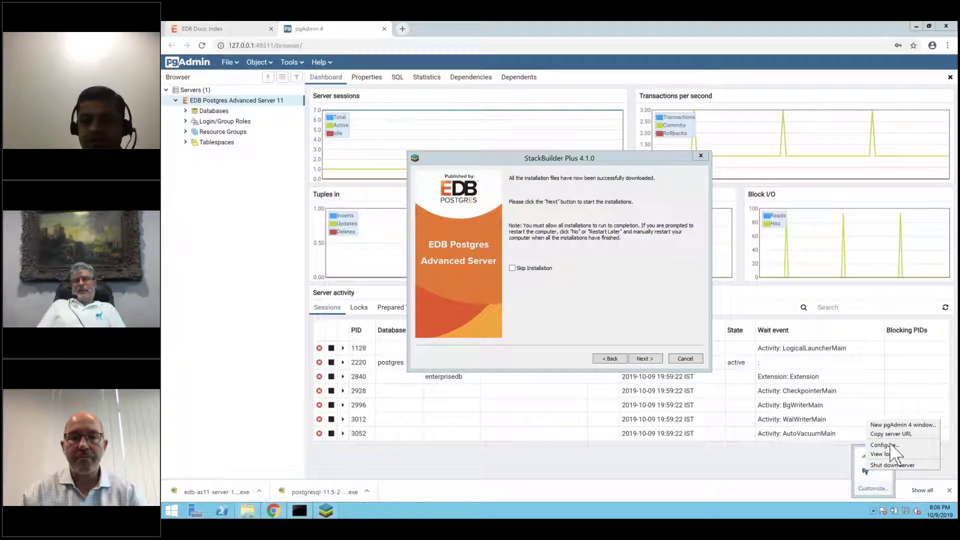
left_click(831, 497)
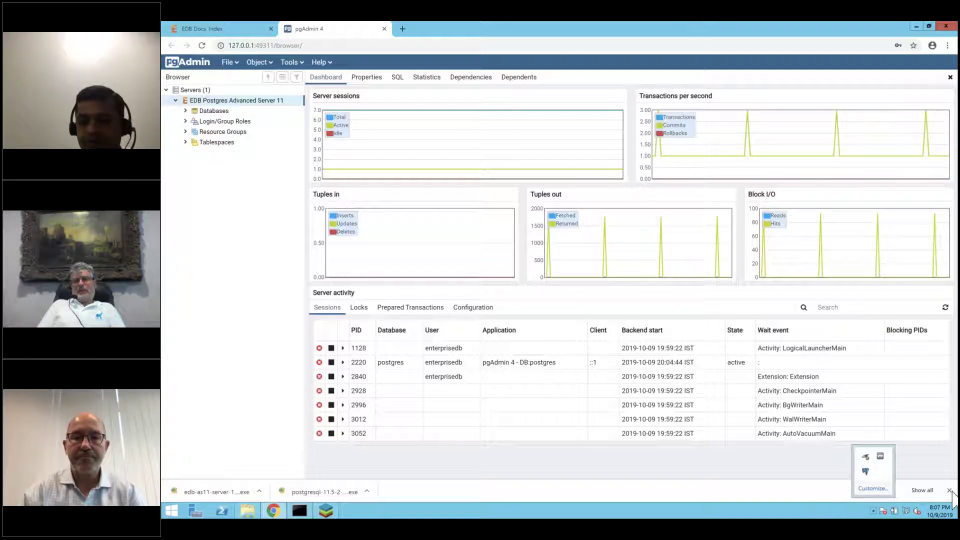
- Switch from the pgAdmin dashboard back to the StackBuilder Plus installer window via the taskbar
left_click(811, 508)
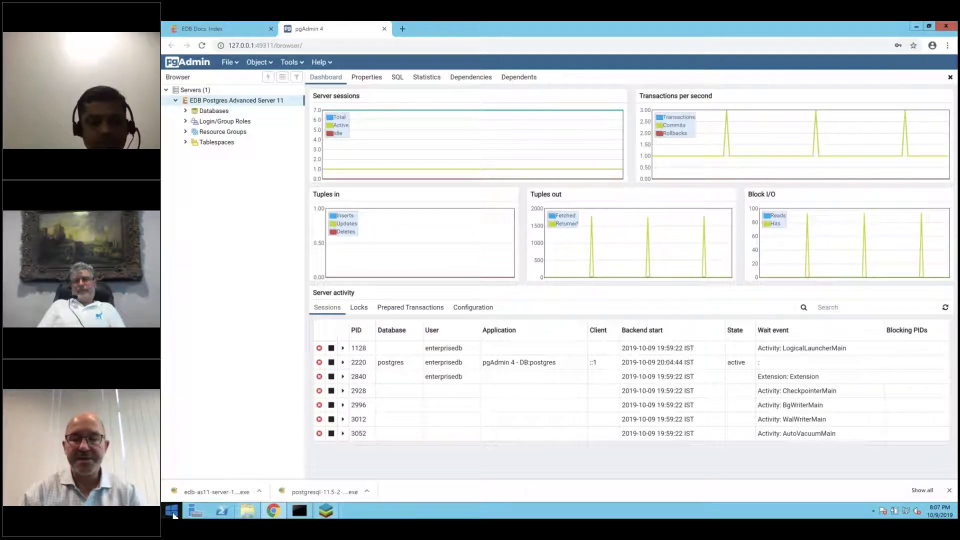
left_click(875, 510)
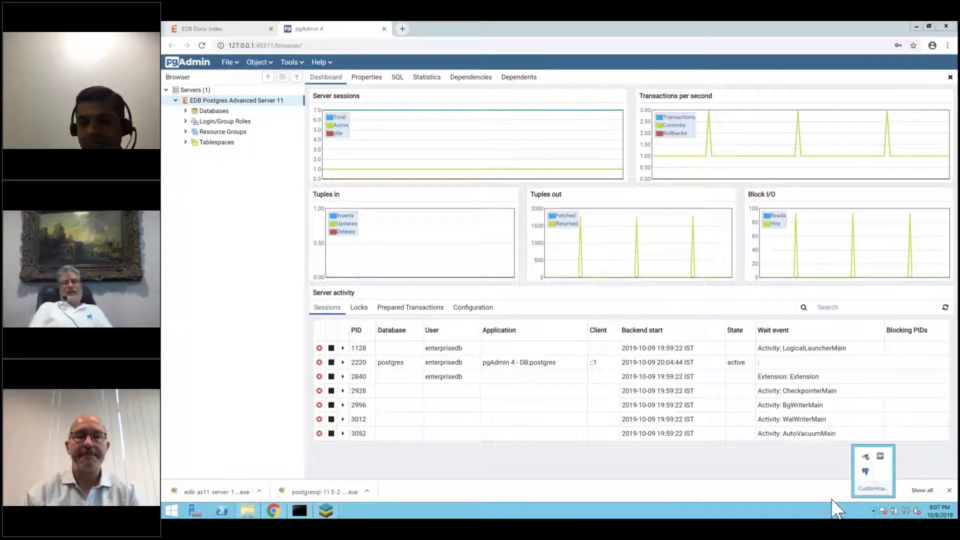
left_click(816, 492)
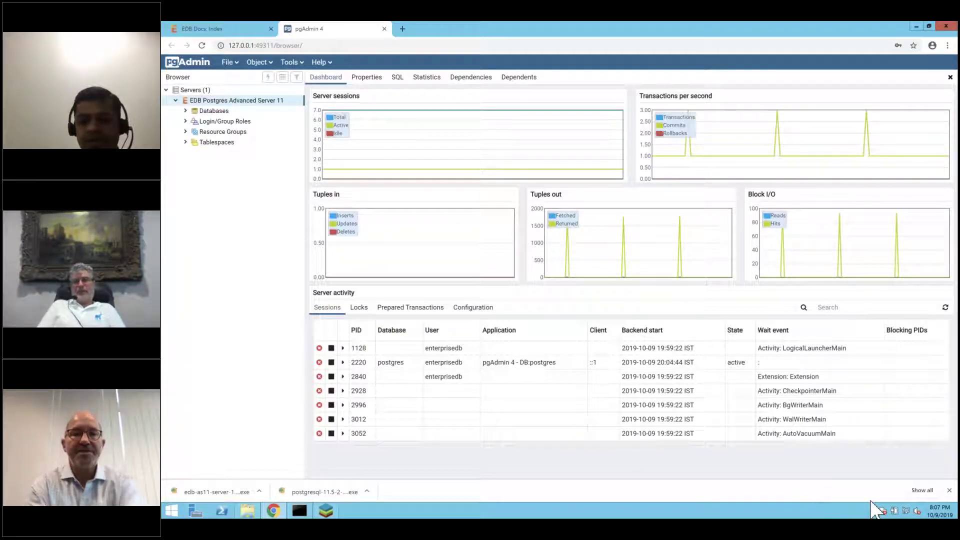
left_click(700, 406)
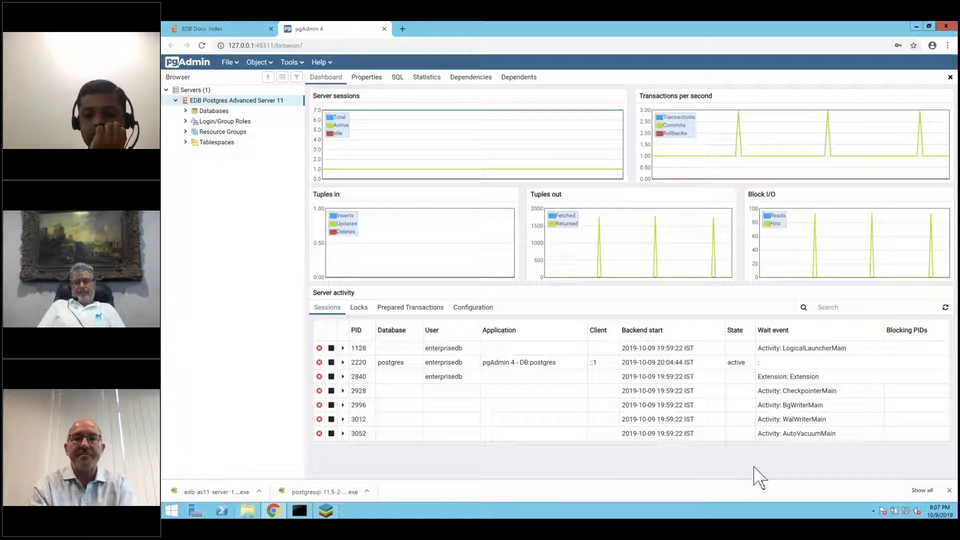
left_click(332, 515)
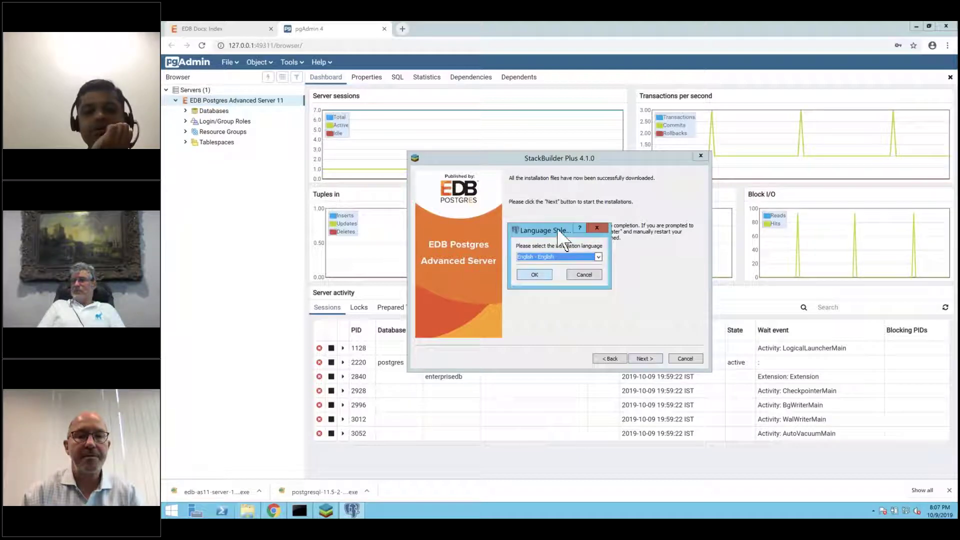
- Accept English as the installer language and the default C:\Program Files\edb\as11 directory
left_click_drag(559, 231, 631, 175)
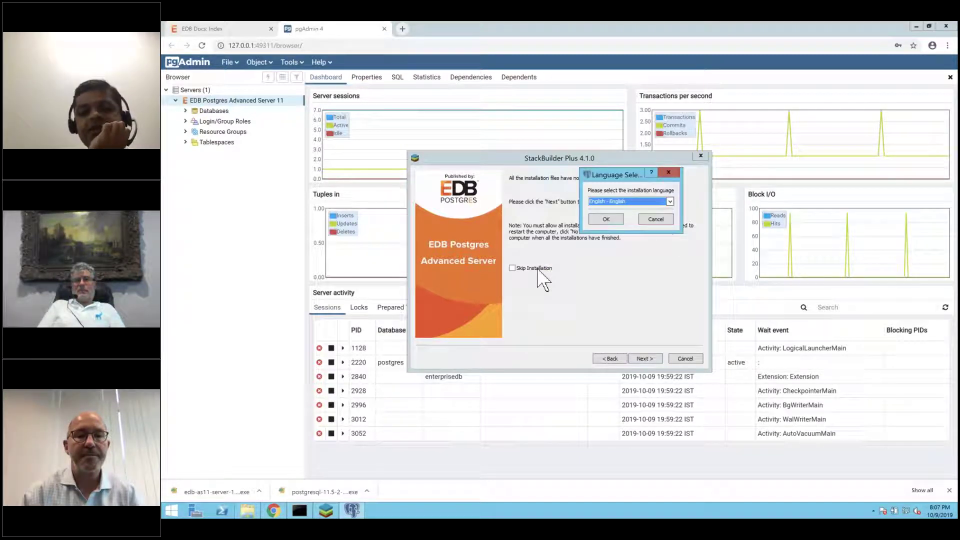
left_click(606, 220)
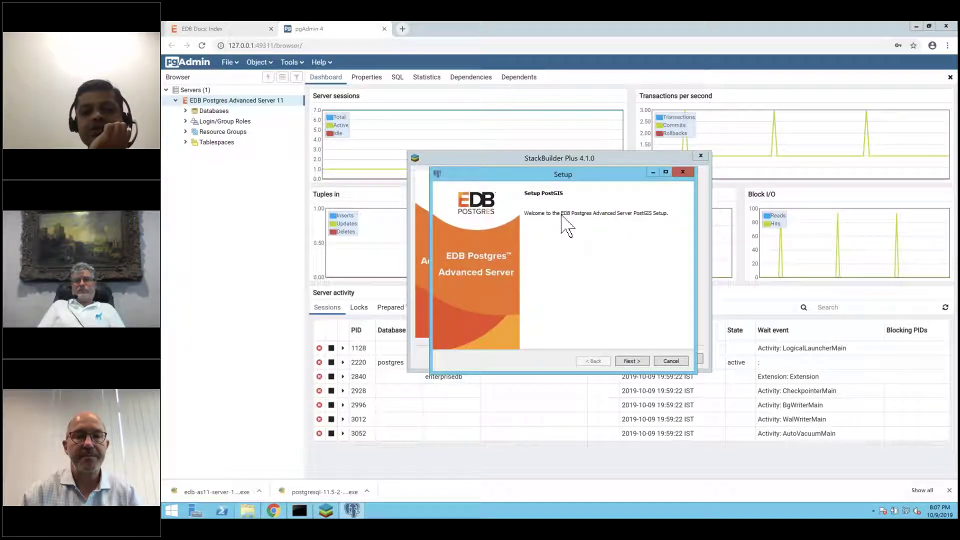
left_click(631, 361)
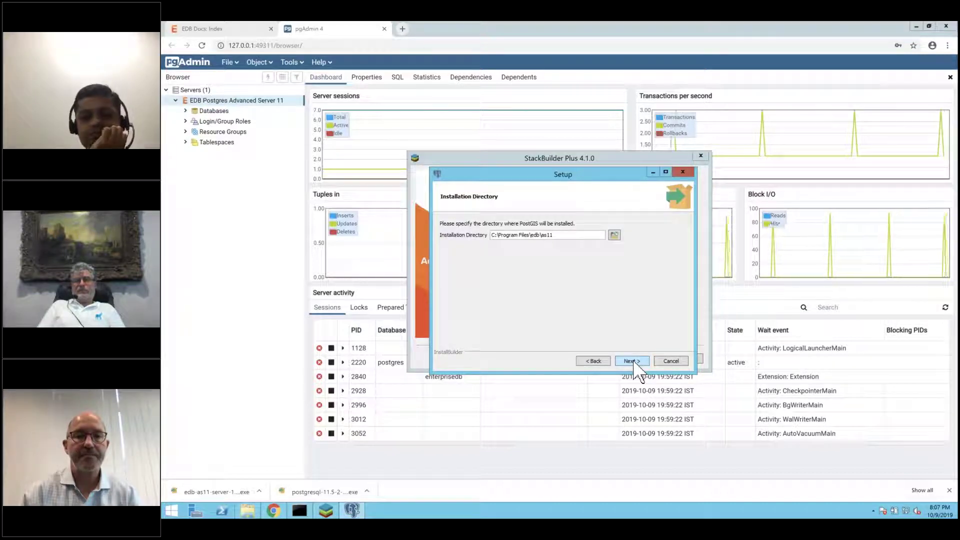
left_click(631, 361)
- Enter the database user's password for localhost port 5444, install PostGIS, and close StackBuilder
left_click(499, 282)
type("•••")
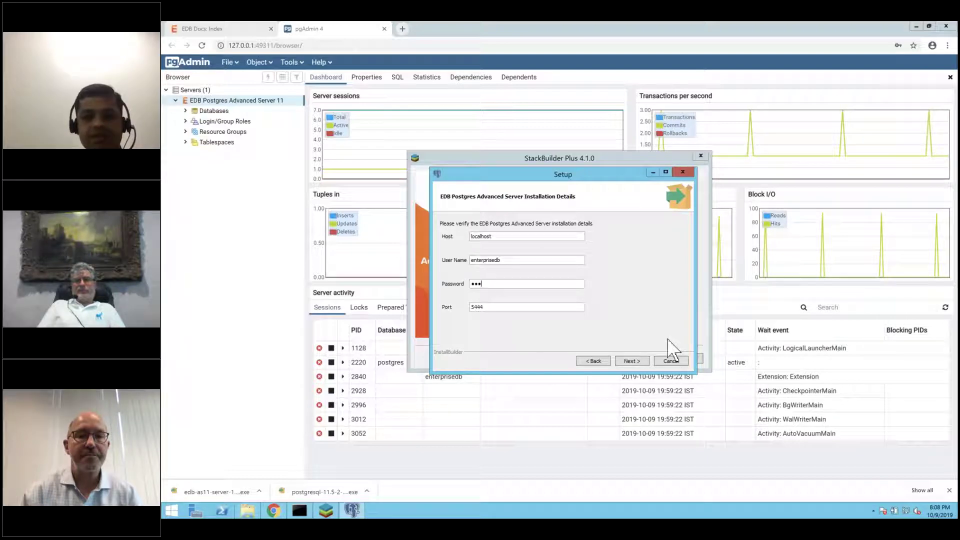
left_click(633, 361)
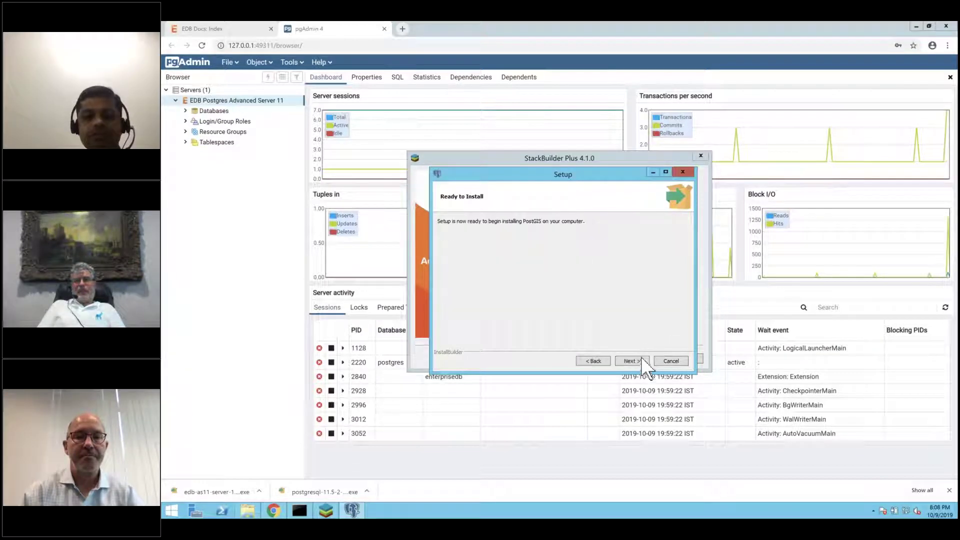
left_click(632, 361)
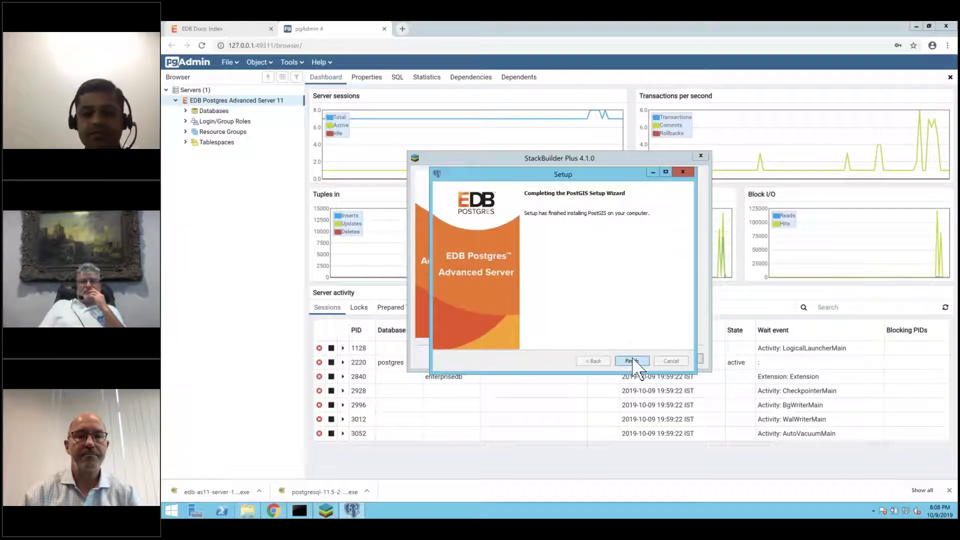
left_click(632, 361)
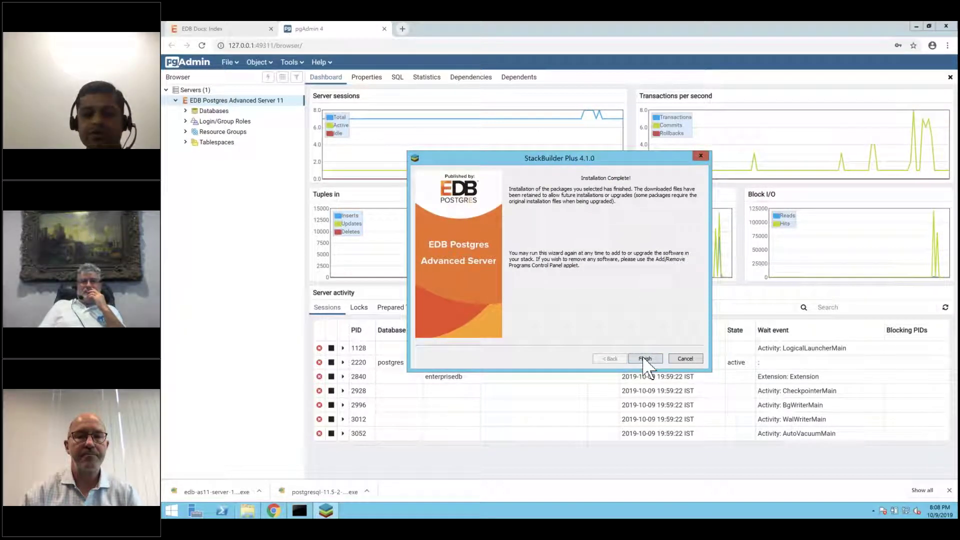
left_click(645, 359)
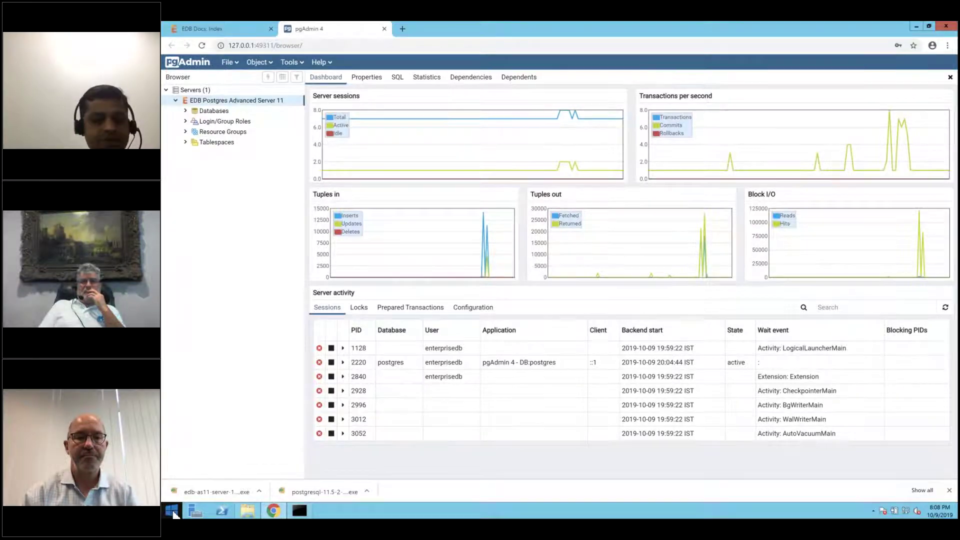
left_click(171, 511)
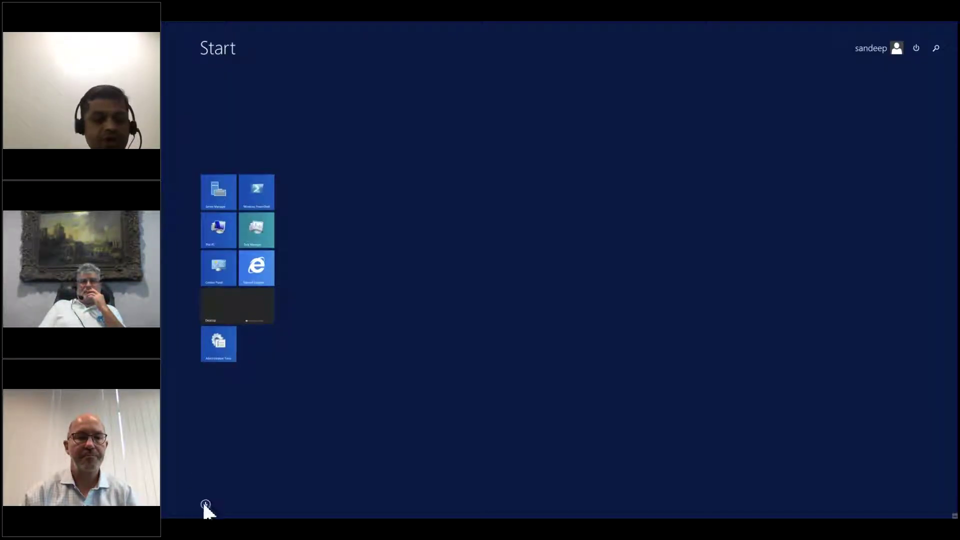
- Search the apps list for regedit and launch Registry Editor, approving the UAC prompt
left_click(205, 503)
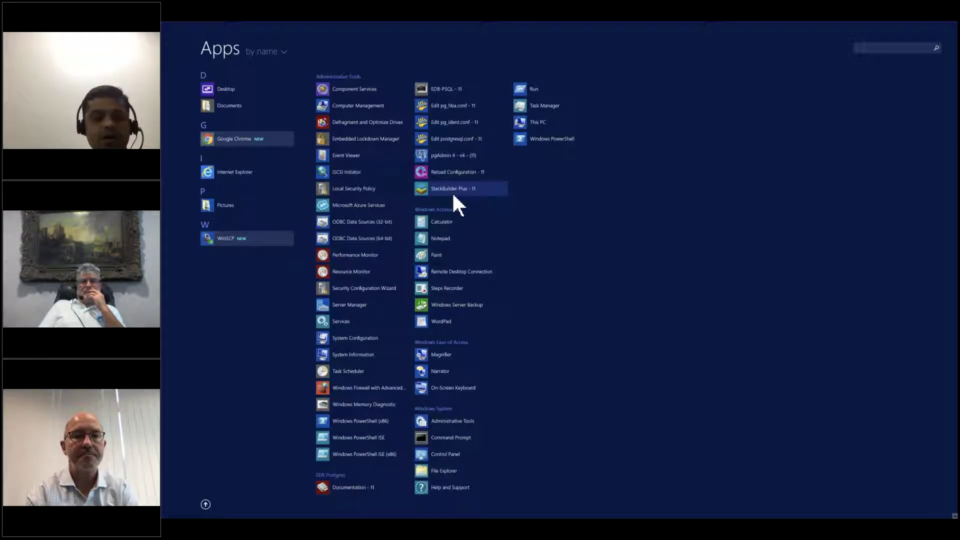
left_click(876, 47)
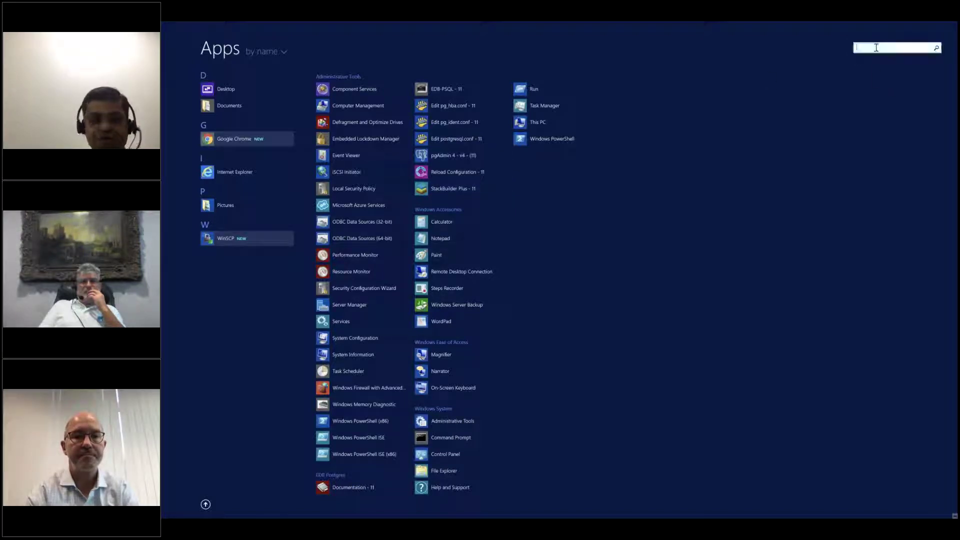
type("redi")
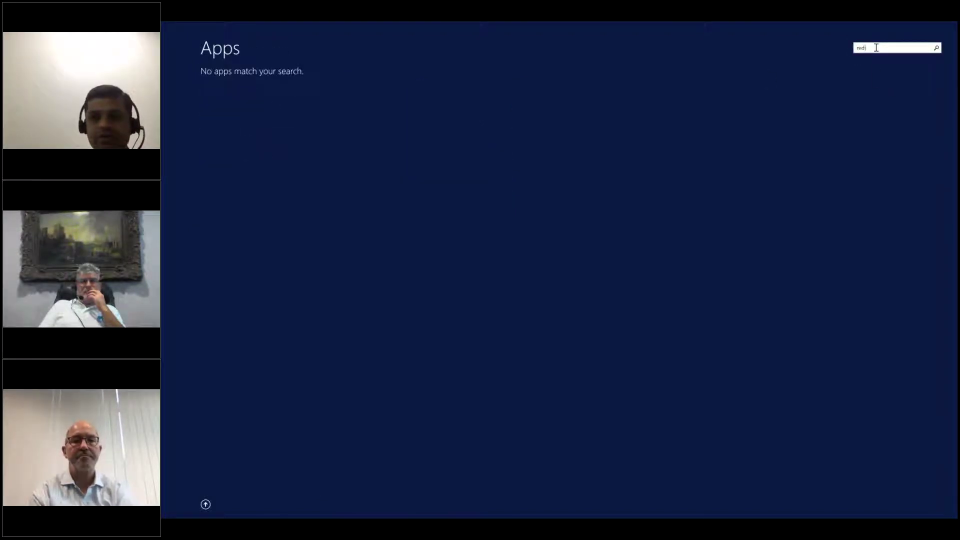
key("BackSpace")
key("BackSpace")
type("g")
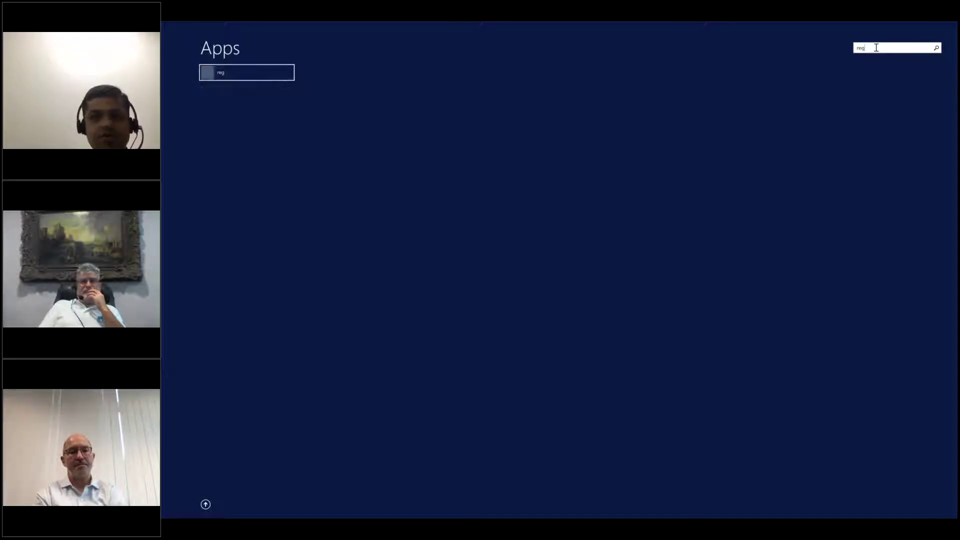
type("edit")
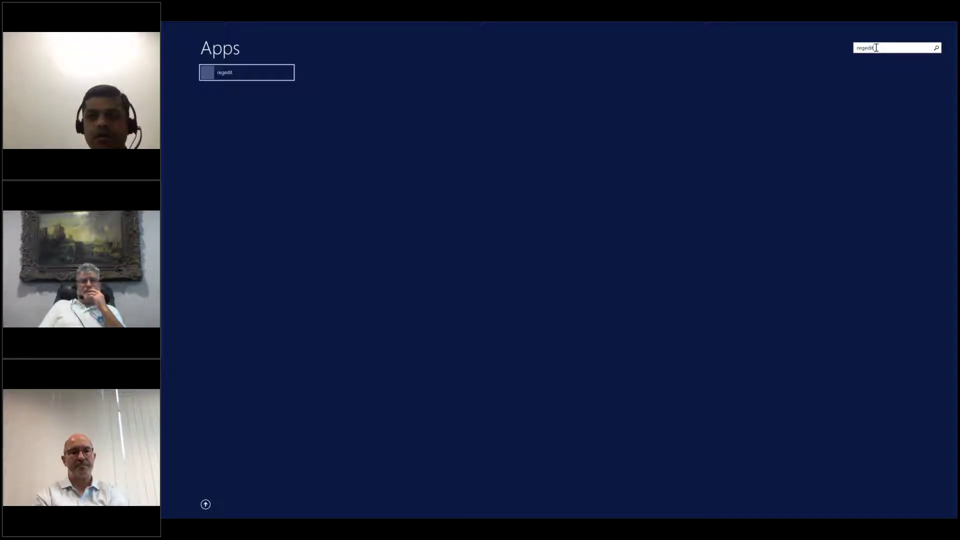
key("Return")
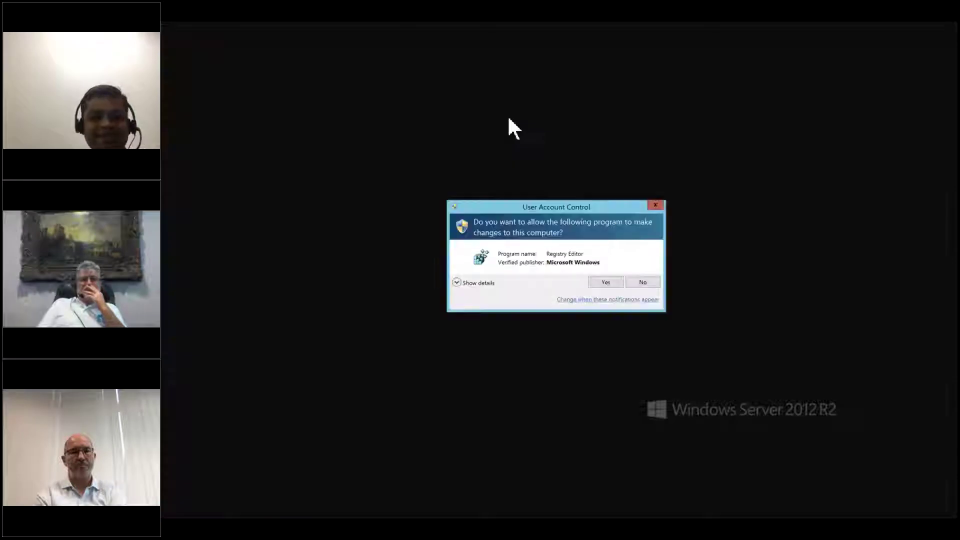
left_click(606, 283)
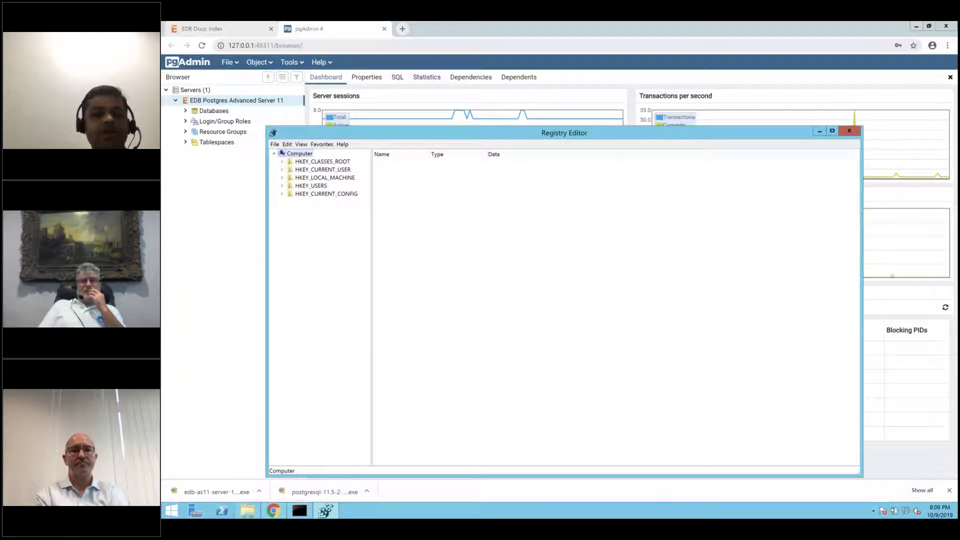
- Navigate to HKEY_LOCAL_MACHINE\SOFTWARE\PostgreSQL\Installations\pgplusas-11
left_click(282, 178)
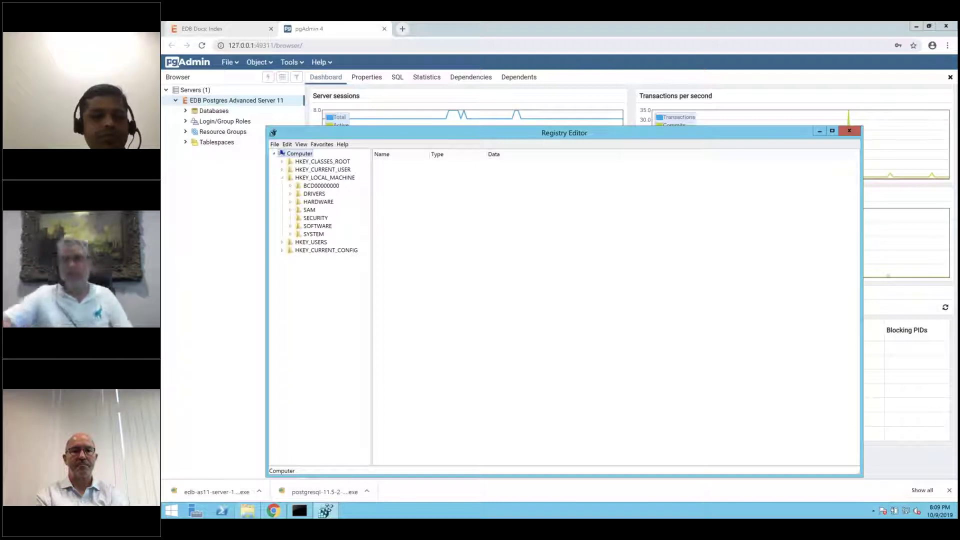
double_click(315, 226)
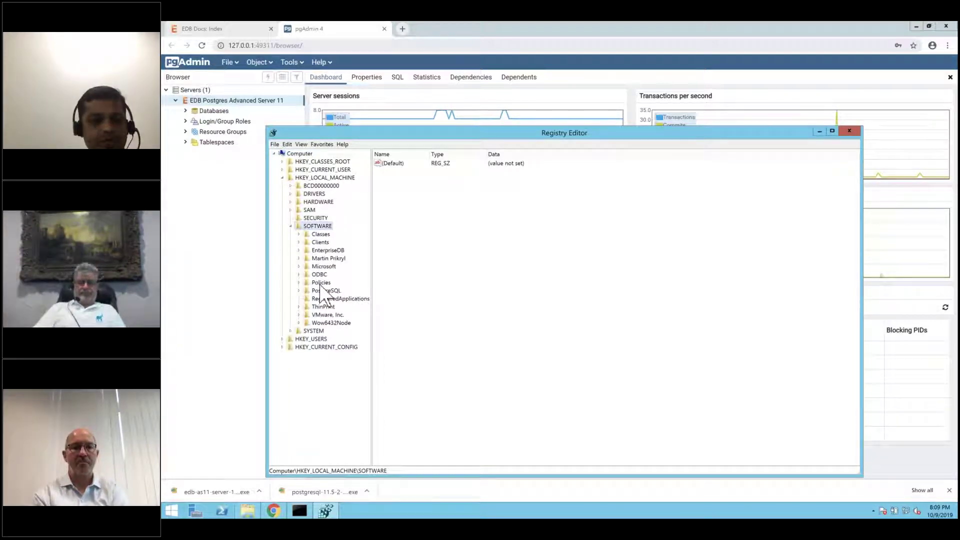
left_click(322, 291)
left_click(299, 291)
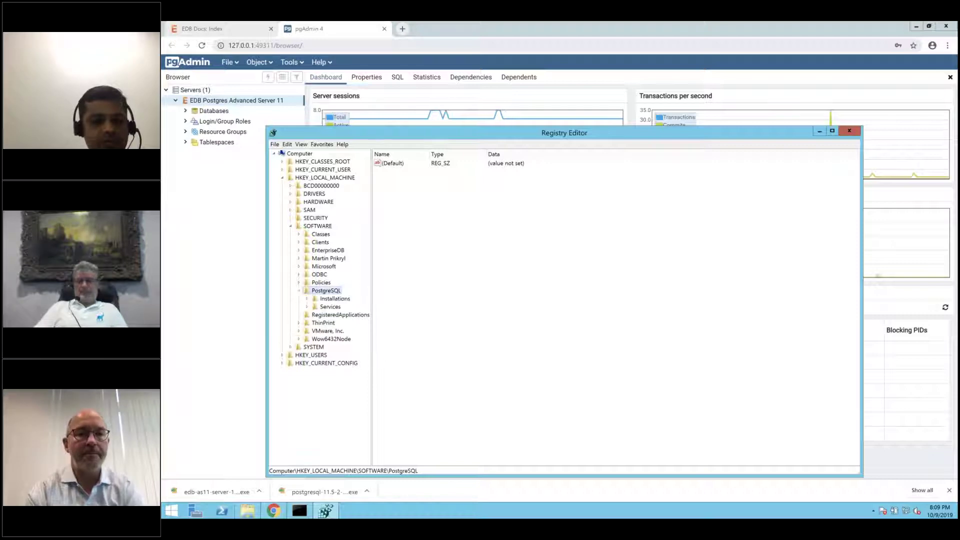
left_click(306, 298)
left_click(344, 307)
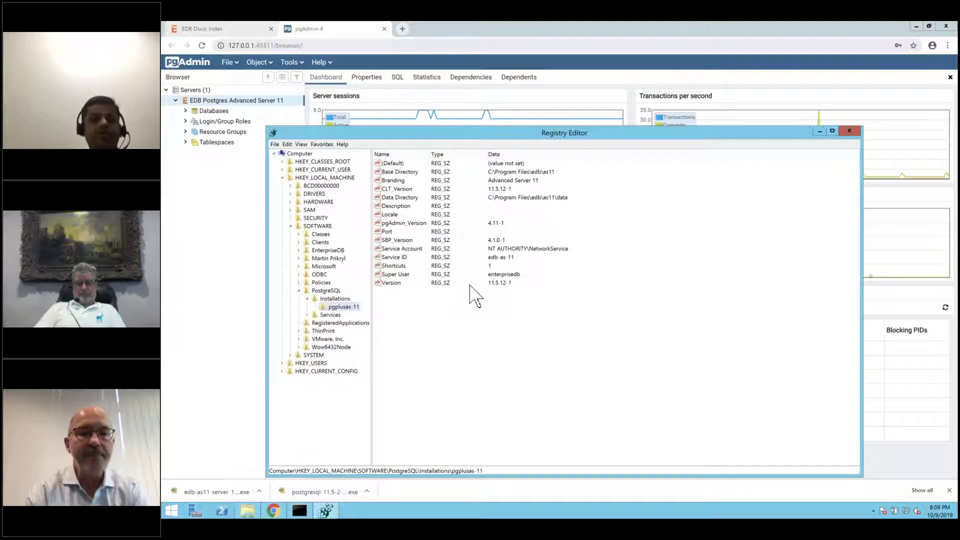
- Review CLT_Version, pgAdmin_Version, Service Account, Service ID, Super User and Version values, then close Registry Editor
left_click(400, 189)
left_click(400, 223)
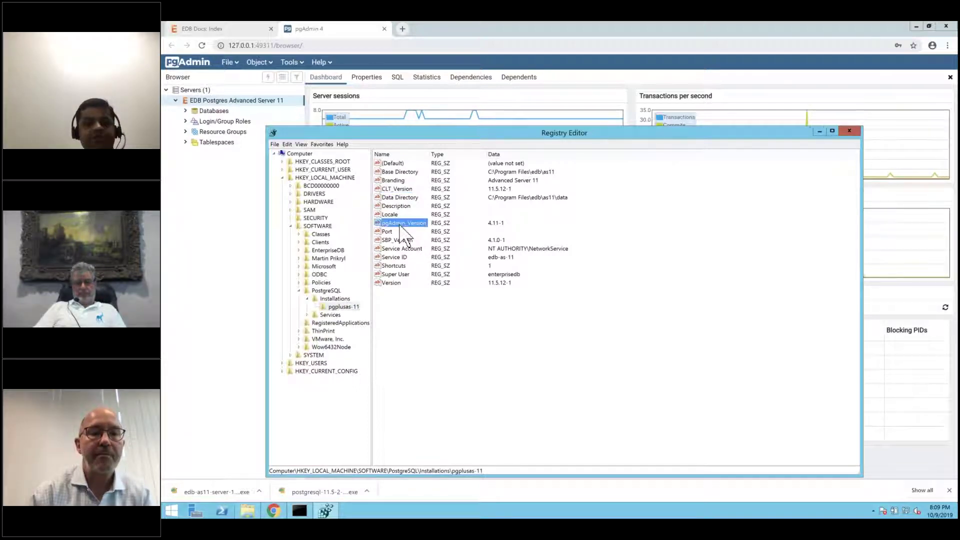
left_click(399, 249)
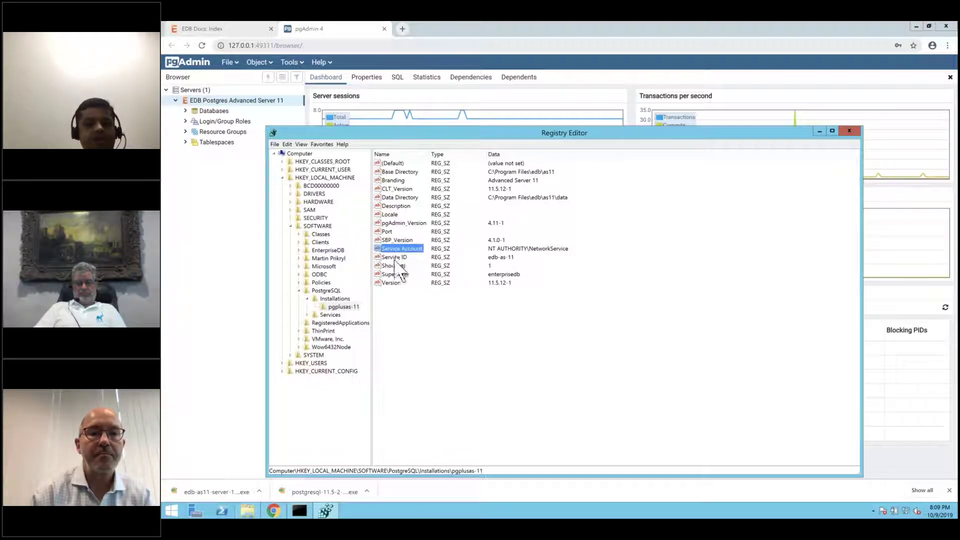
left_click(398, 257)
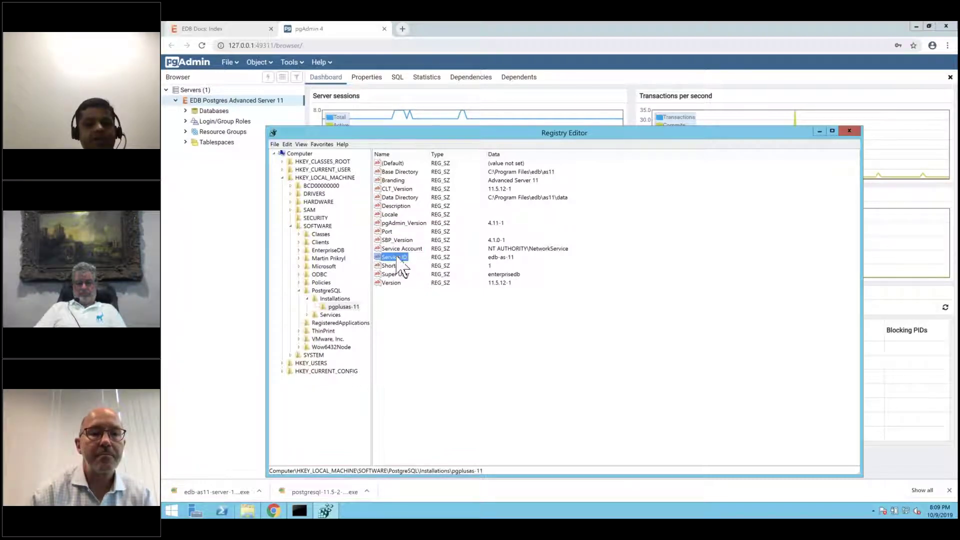
double_click(395, 275)
left_click(450, 233)
left_click(391, 284)
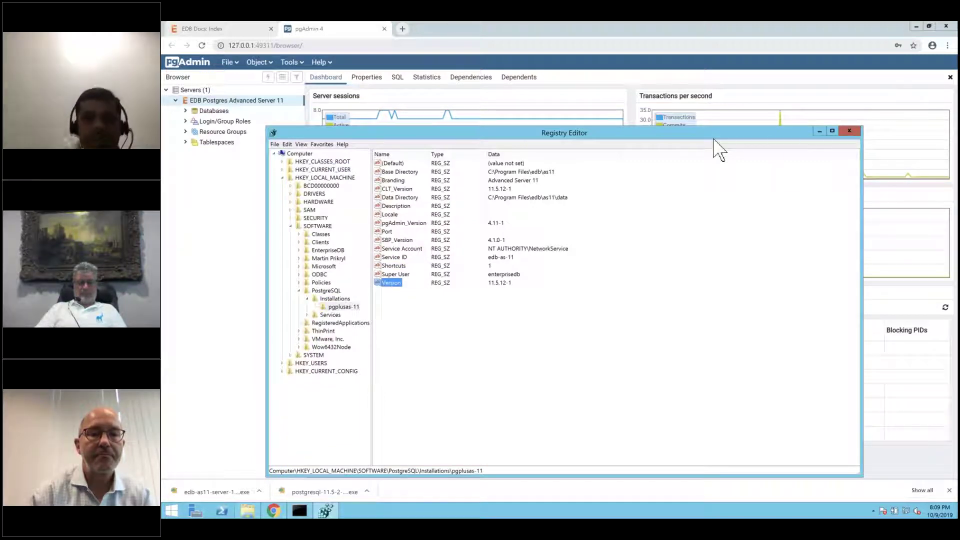
left_click(850, 131)
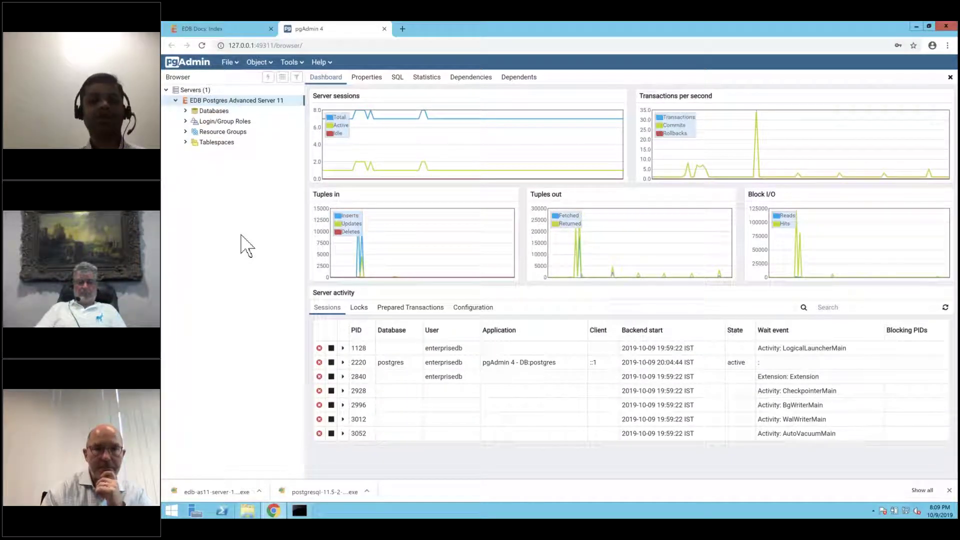
- Recall the option-file installer command, change its ending to --mode unattended, and run it
left_click(299, 510)
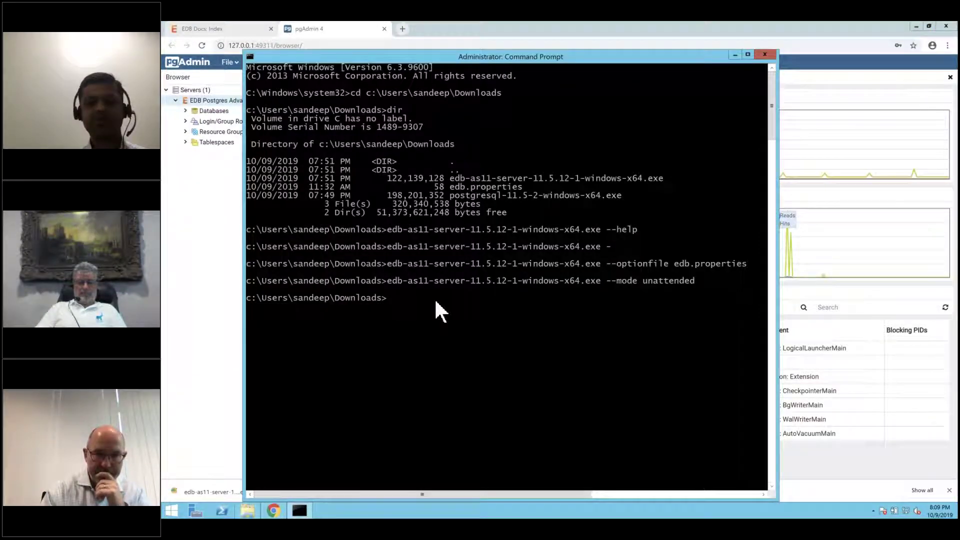
key("Up")
key("Up")
key("Up")
key("Up")
key("Up")
key("Down")
key("Down")
key("Down")
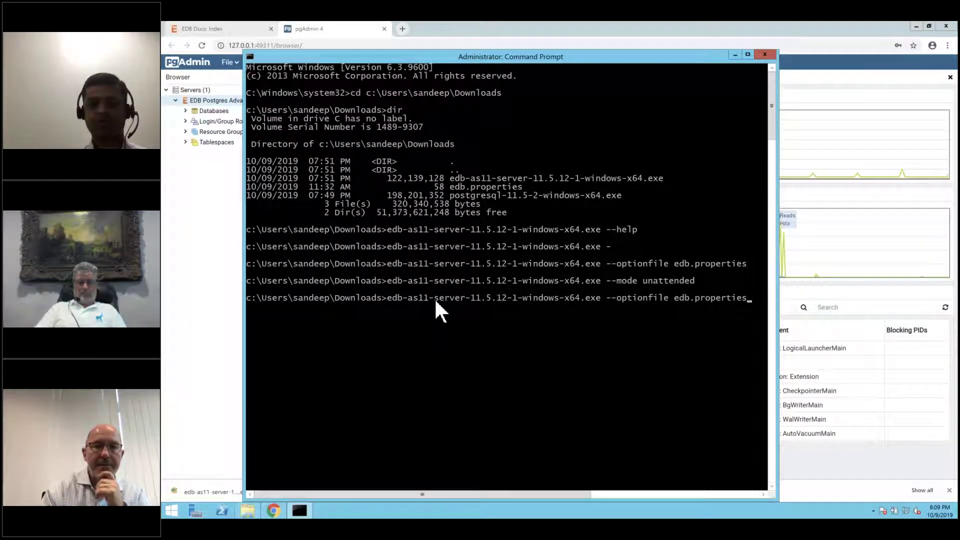
key("BackSpace")
key("BackSpace")
key("BackSpace")
key("BackSpace")
key("BackSpace")
key("BackSpace")
key("BackSpace")
key("BackSpace")
key("BackSpace")
key("BackSpace")
key("BackSpace")
key("BackSpace")
key("BackSpace")
key("BackSpace")
key("BackSpace")
key("BackSpace")
key("BackSpace")
key("BackSpace")
key("BackSpace")
key("BackSpace")
key("BackSpace")
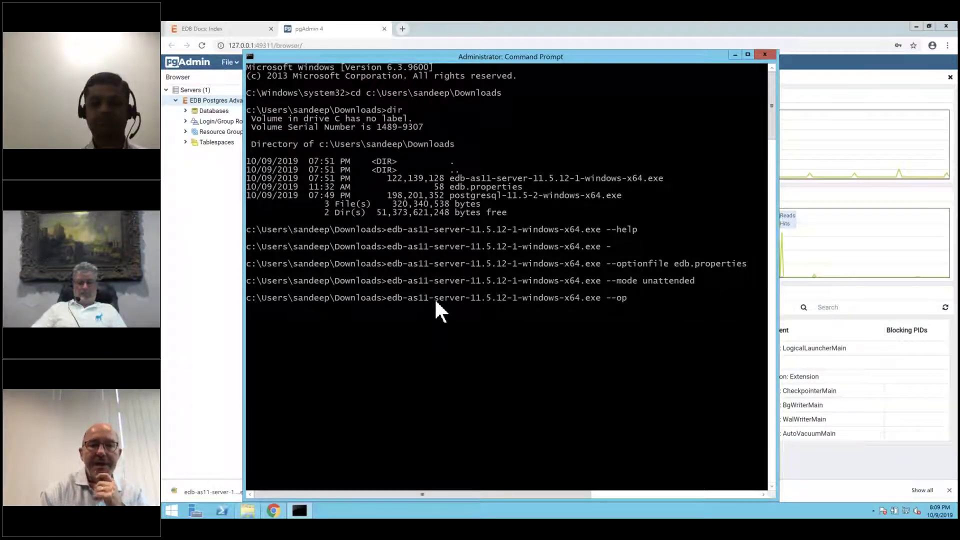
type("mode unattended")
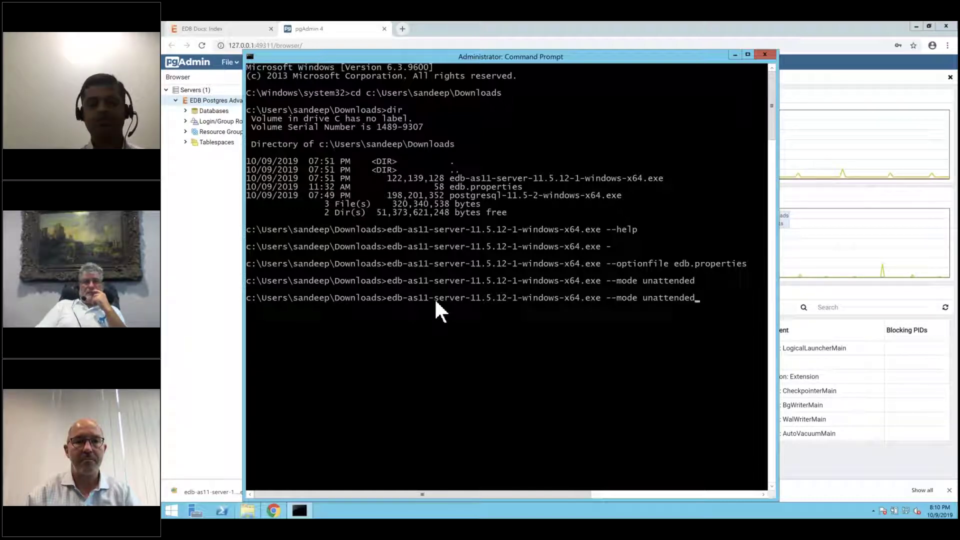
key("Return")
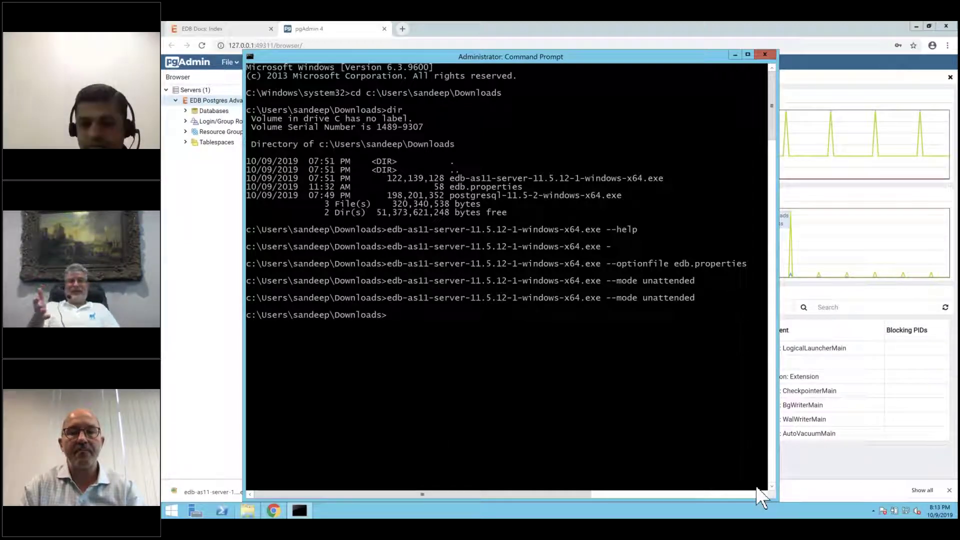
- Reveal the hidden notification-area icons, then return focus to the Command Prompt
left_click(873, 511)
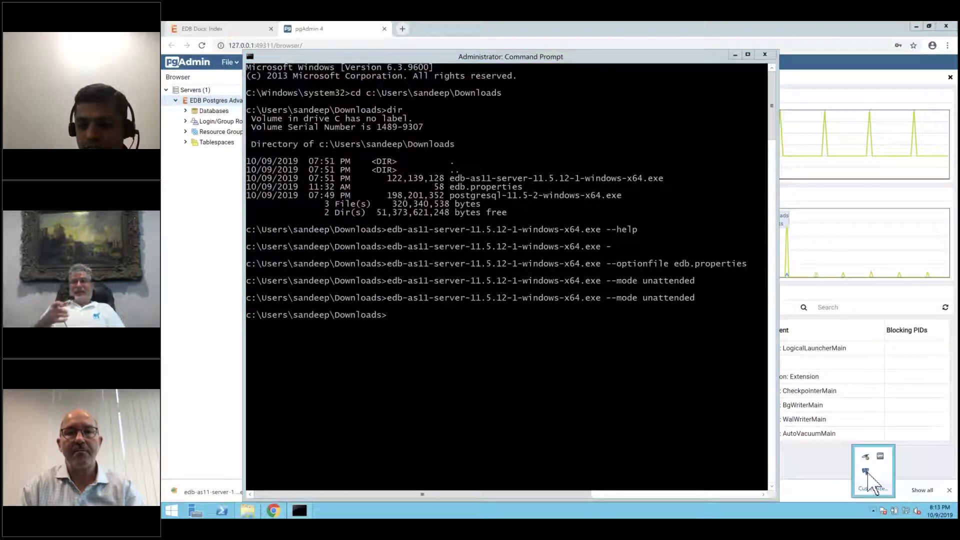
left_click(584, 400)
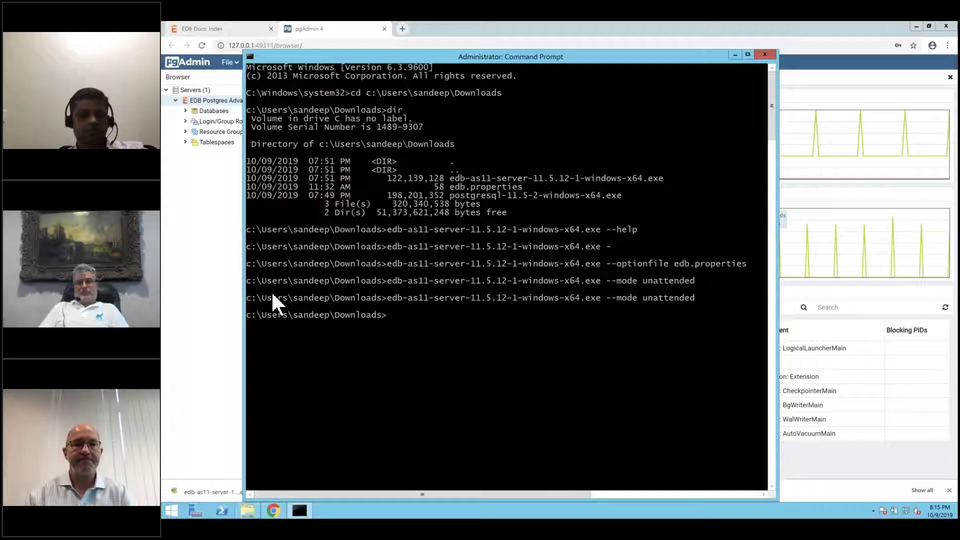
left_click(173, 511)
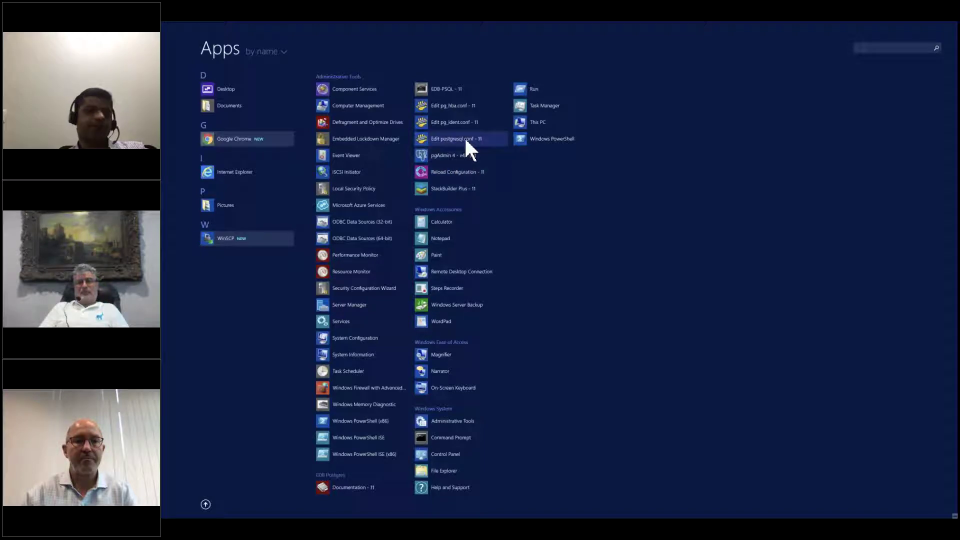
left_click(466, 139)
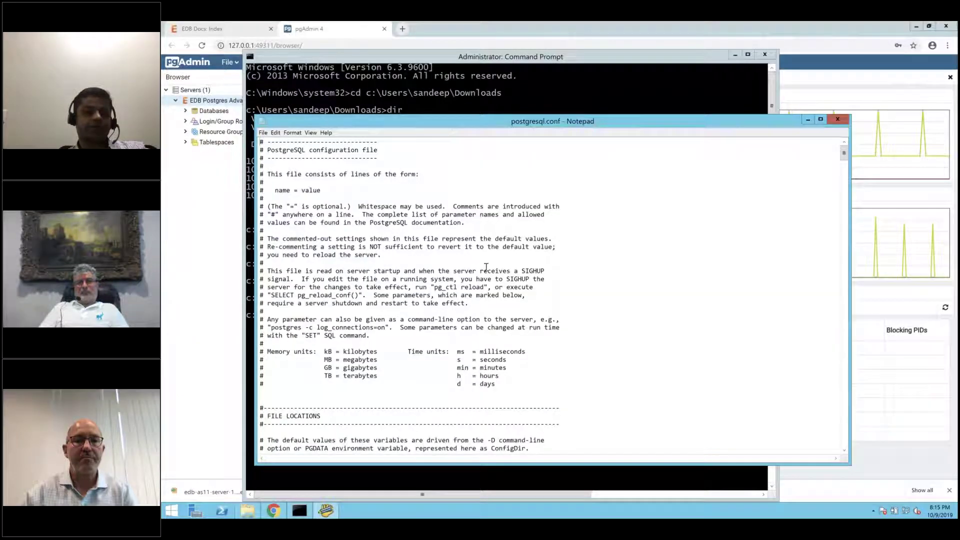
scroll(486, 267, "down", 20)
scroll(486, 267, "down", 13)
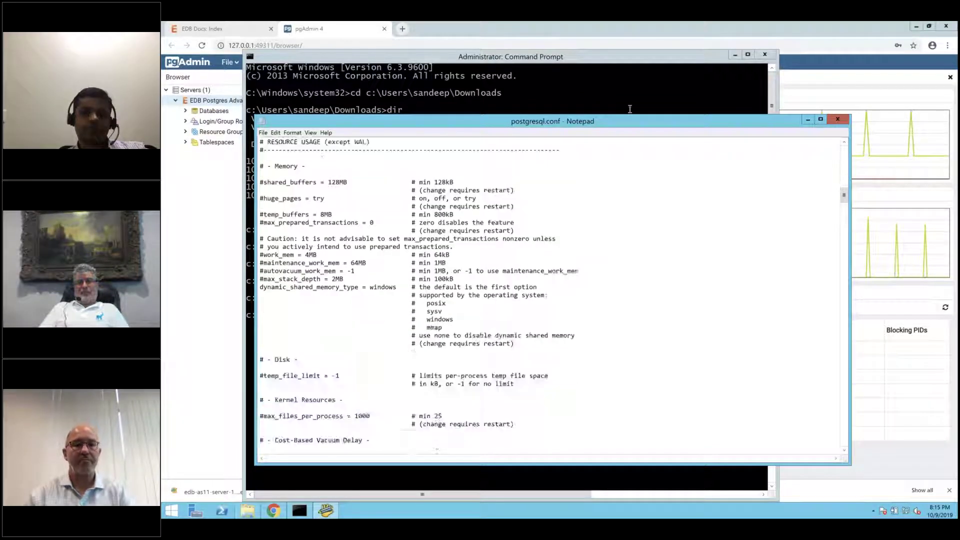
left_click(837, 119)
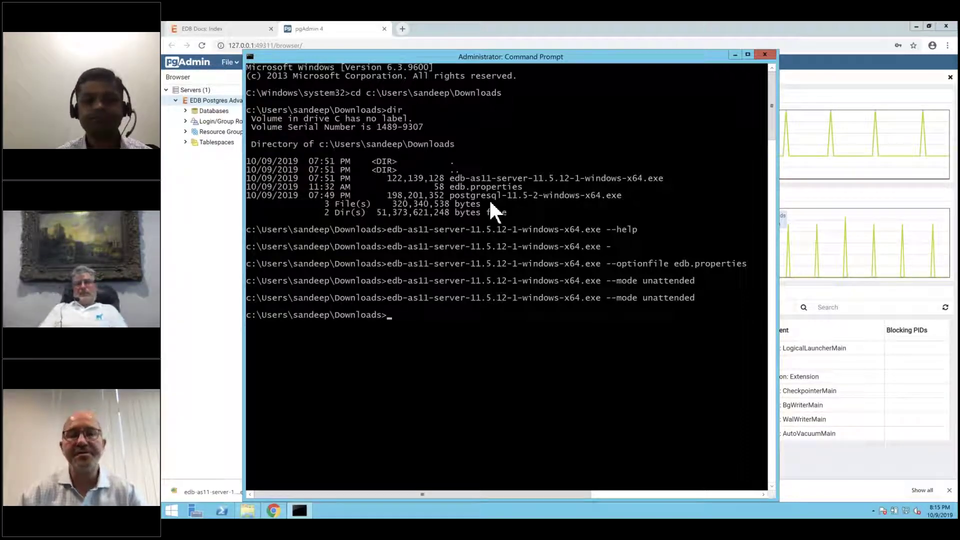
- Switch from the Windows session to the Mac desktop and back again
key("ctrl+Left")
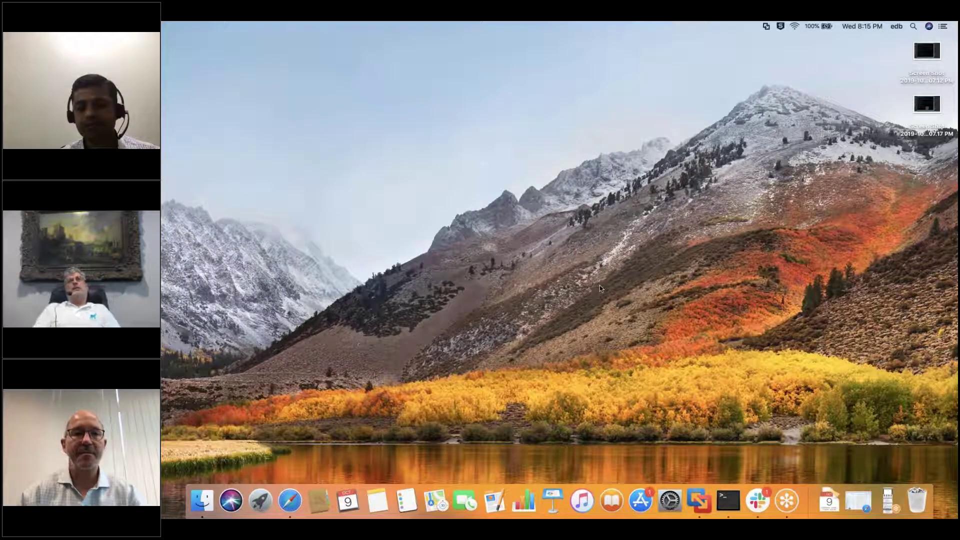
key("ctrl+Right")
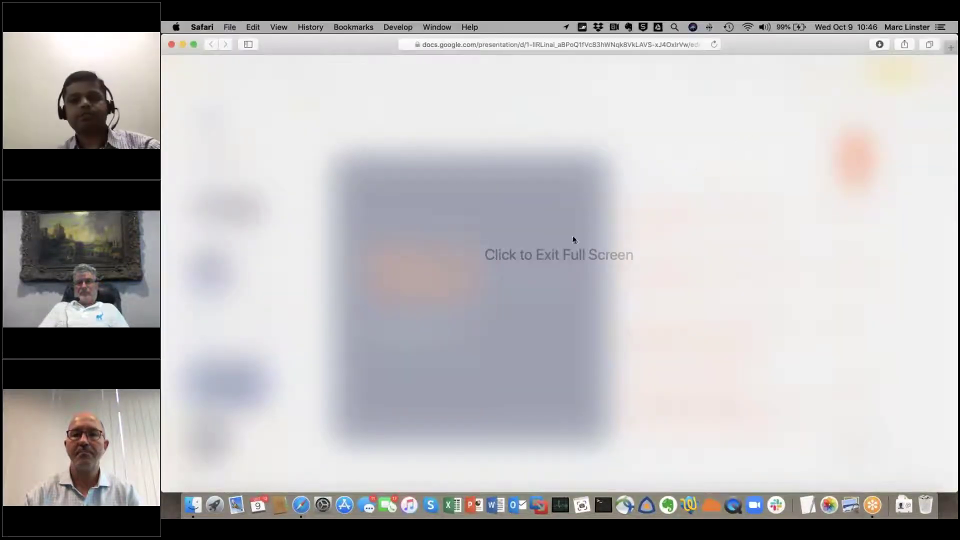
- Dismiss the full-screen overlay and present the Pulse of Postgres upcoming-events slide full-screen
left_click(563, 263)
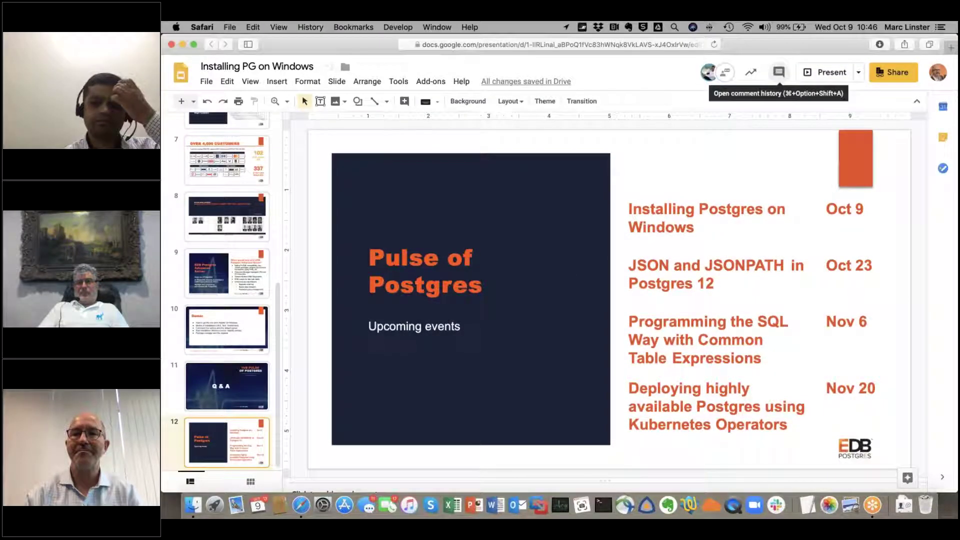
left_click(824, 75)
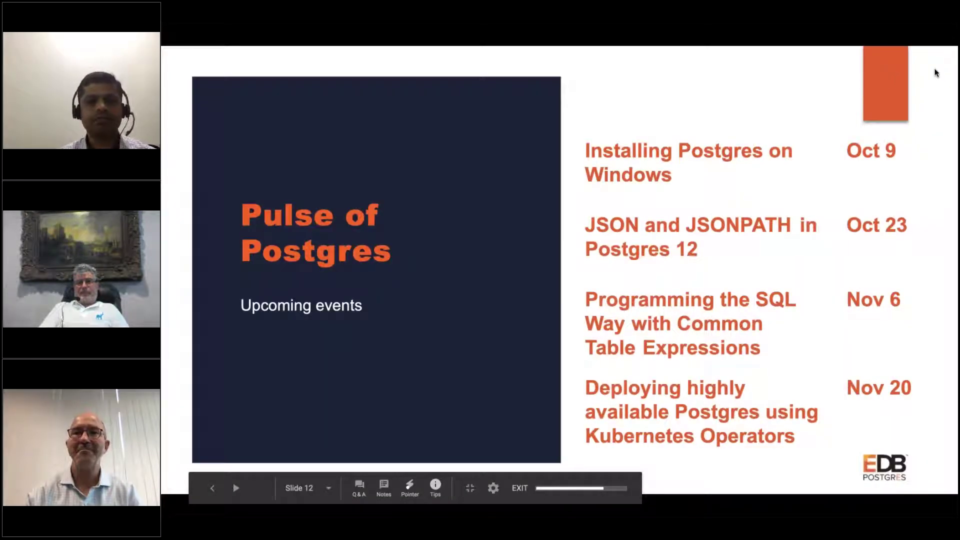